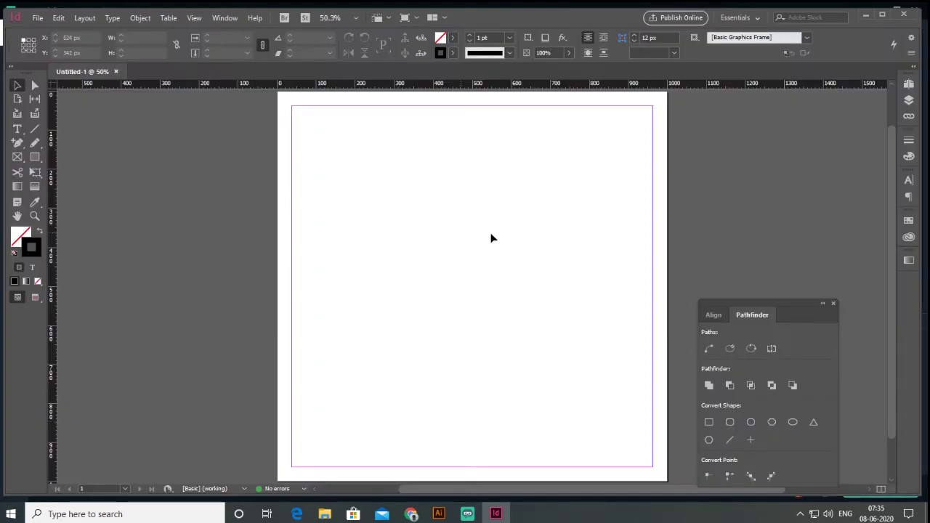
Cover the page with a 1000 x 1000 px rectangle filled dark green without a stroke, and lock it
{"action": "left_click_drag", "start_coordinate": [491, 238], "coordinate": [445, 243]}
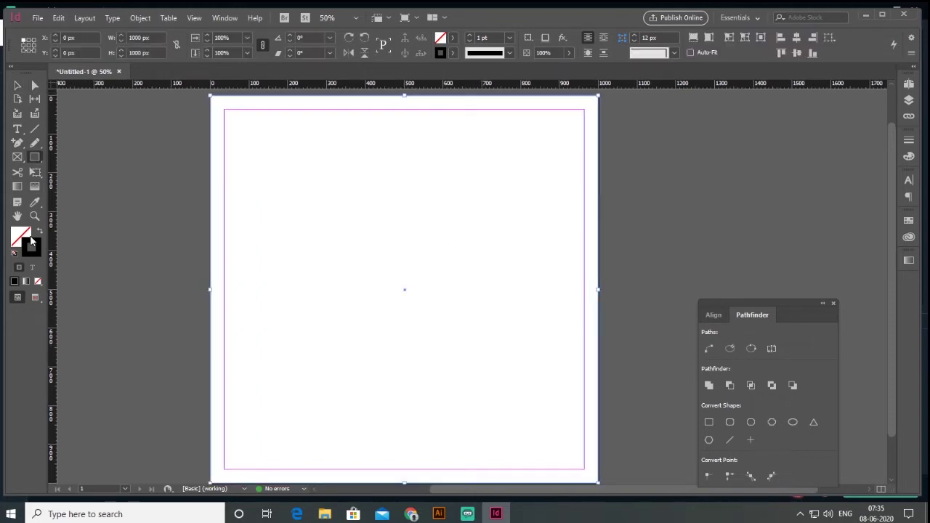
{"action": "key", "text": "shift+x"}
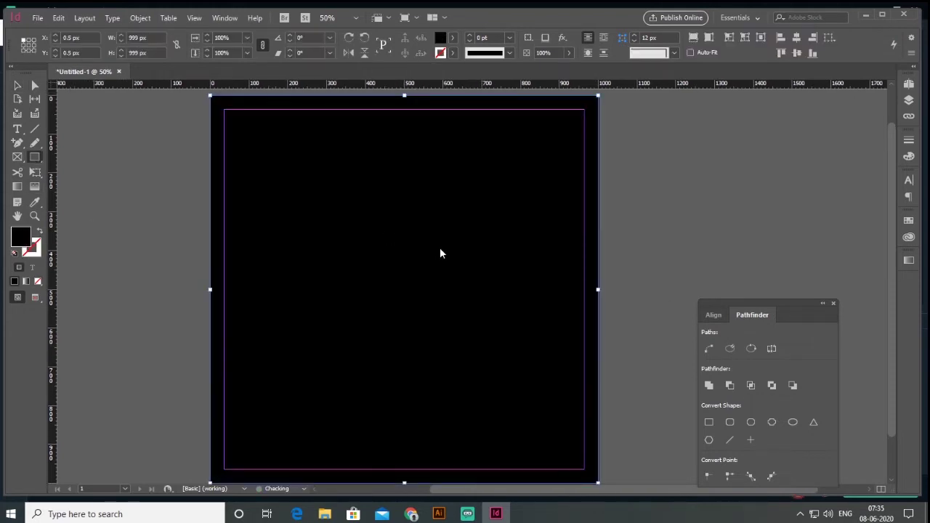
{"action": "left_click", "coordinate": [562, 288]}
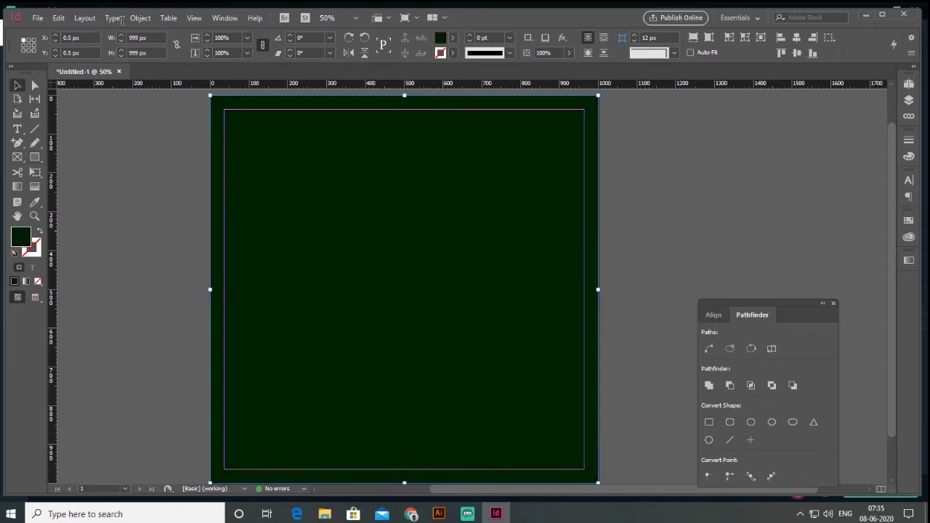
{"action": "left_click", "coordinate": [140, 19]}
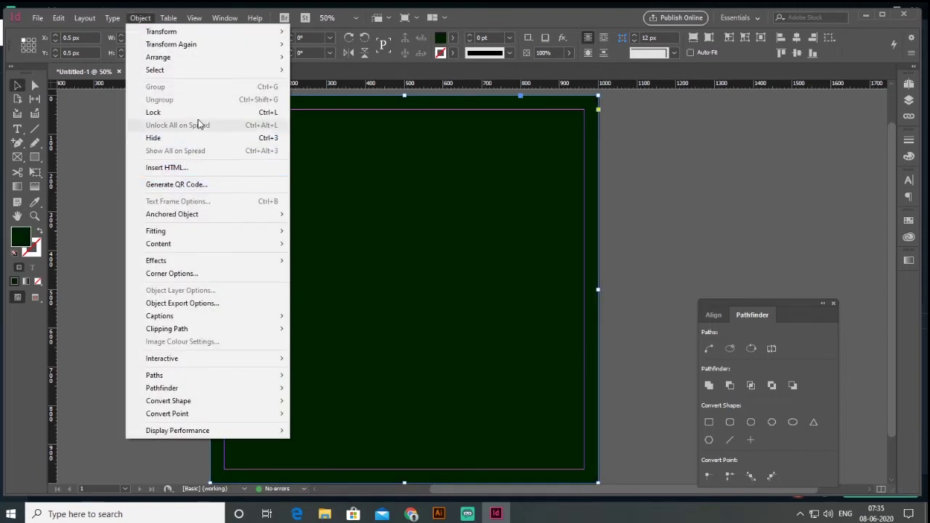
{"action": "left_click", "coordinate": [189, 113]}
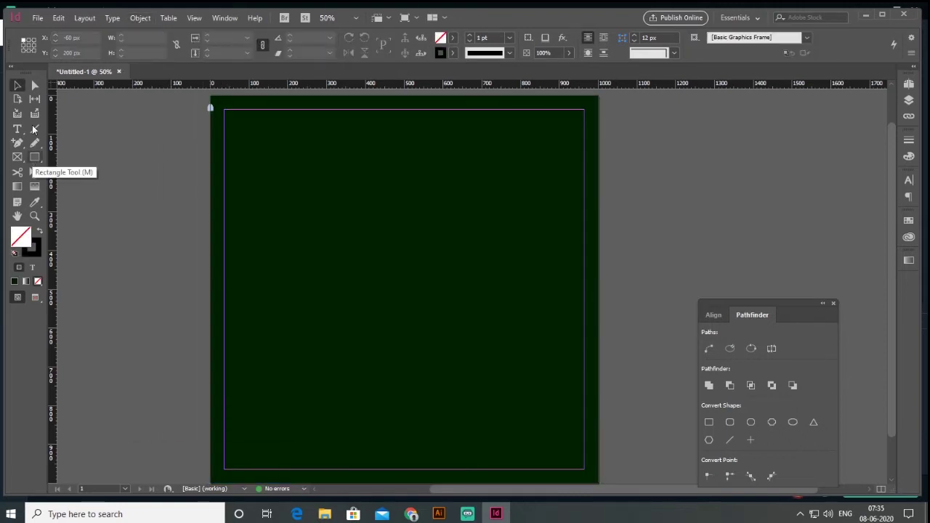
Place the roast turkey image in a frame of about 586 x 542 px near the middle of the page
{"action": "left_click", "coordinate": [38, 18]}
{"action": "left_click", "coordinate": [482, 15]}
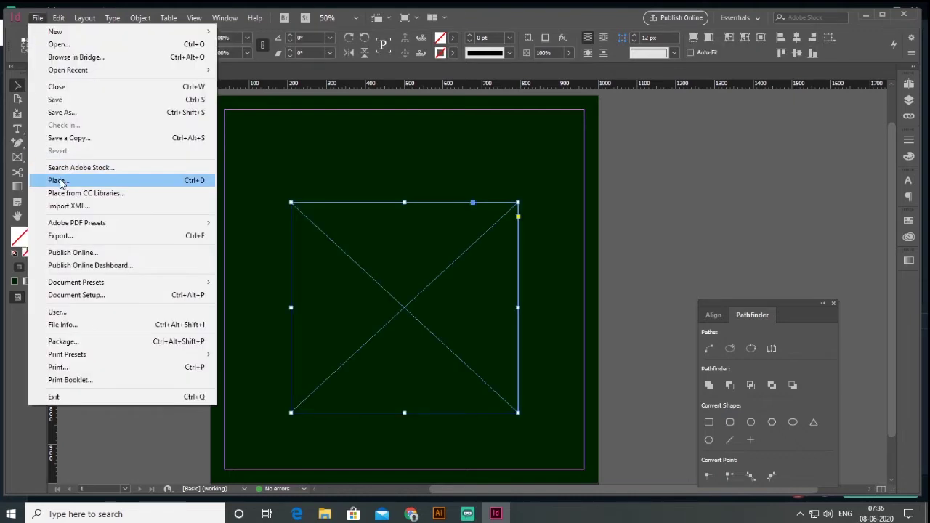
{"action": "left_click", "coordinate": [58, 180]}
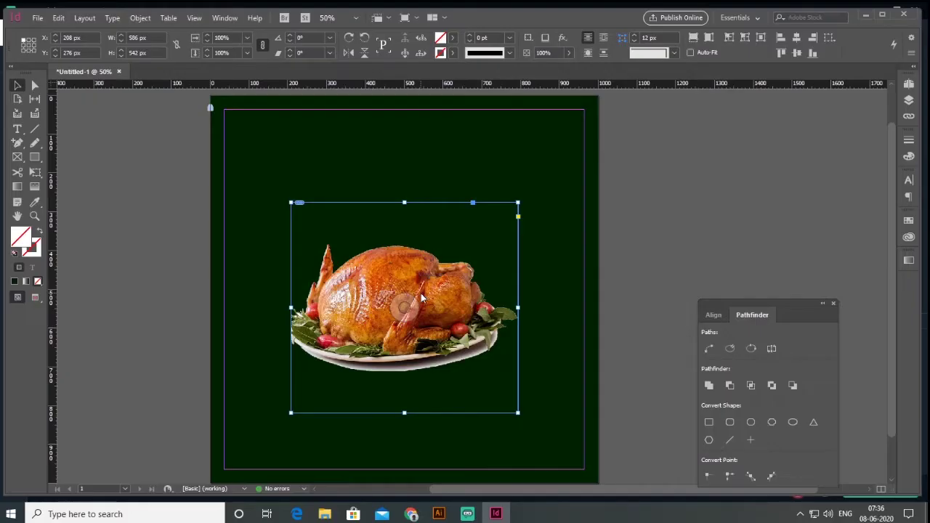
Try to fill the frame proportionally with the turkey image
{"action": "right_click", "coordinate": [423, 297]}
{"action": "mouse_move", "coordinate": [545, 320]}
{"action": "left_click", "coordinate": [661, 314]}
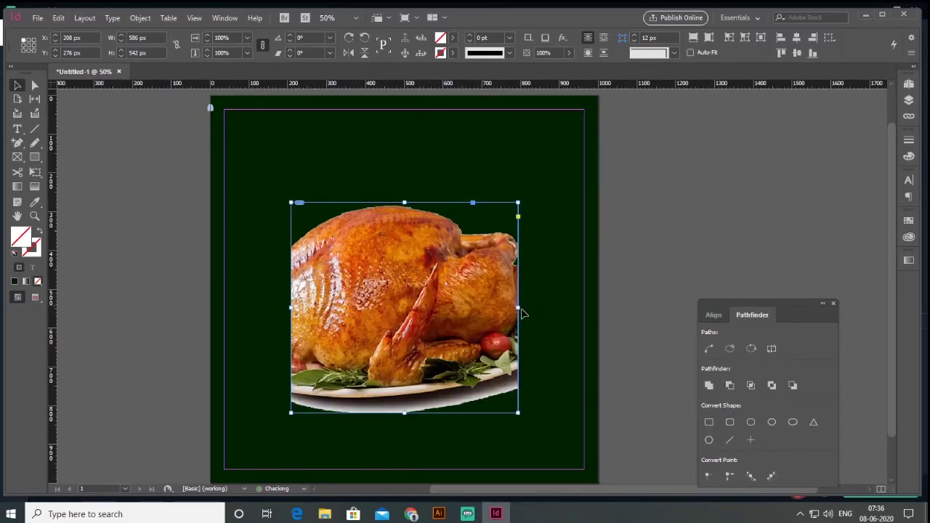
{"action": "key", "text": "ctrl+z"}
{"action": "key", "text": "ctrl+z"}
Draw a rectangle about 652 x 540 px around the turkey and give it a 4 pt golden yellow stroke
{"action": "left_click", "coordinate": [131, 179]}
{"action": "left_click", "coordinate": [34, 157]}
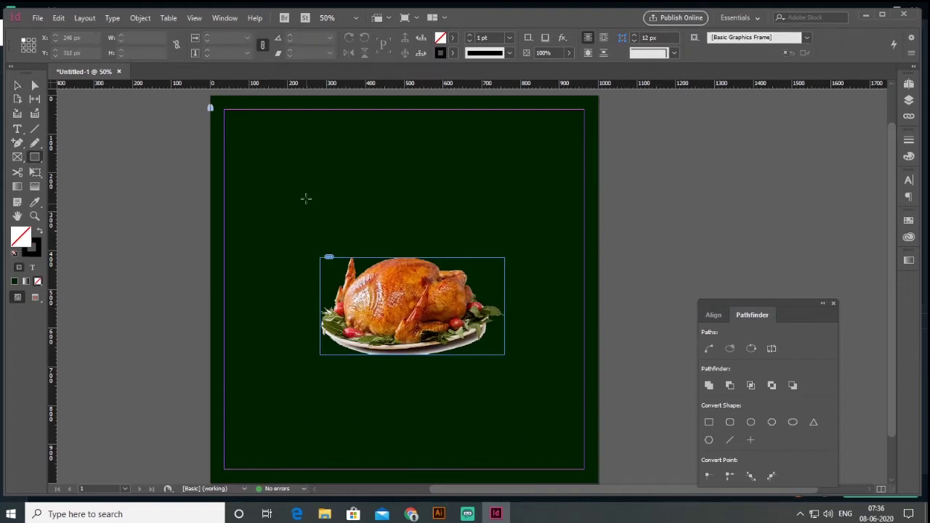
{"action": "left_click_drag", "start_coordinate": [284, 196], "coordinate": [538, 405]}
{"action": "key", "text": "v"}
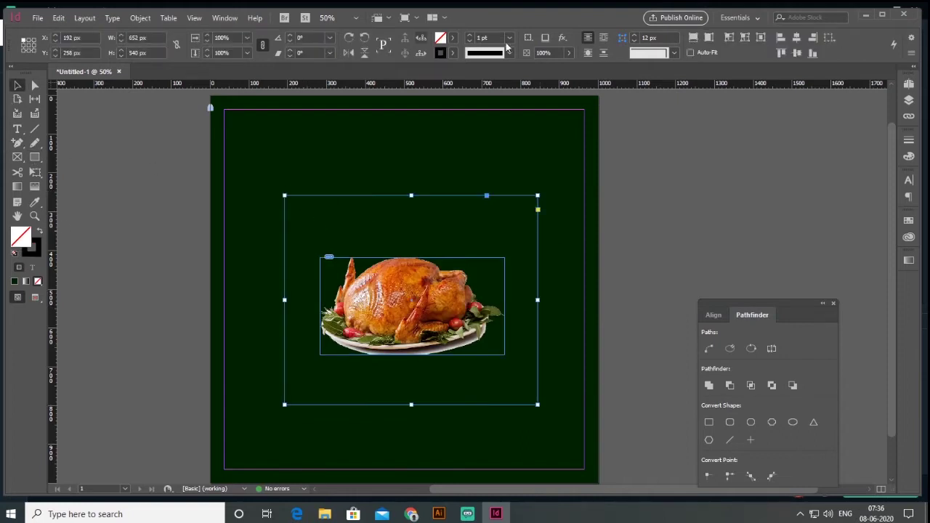
{"action": "left_click", "coordinate": [470, 34]}
{"action": "left_click", "coordinate": [471, 34]}
{"action": "left_click", "coordinate": [471, 34]}
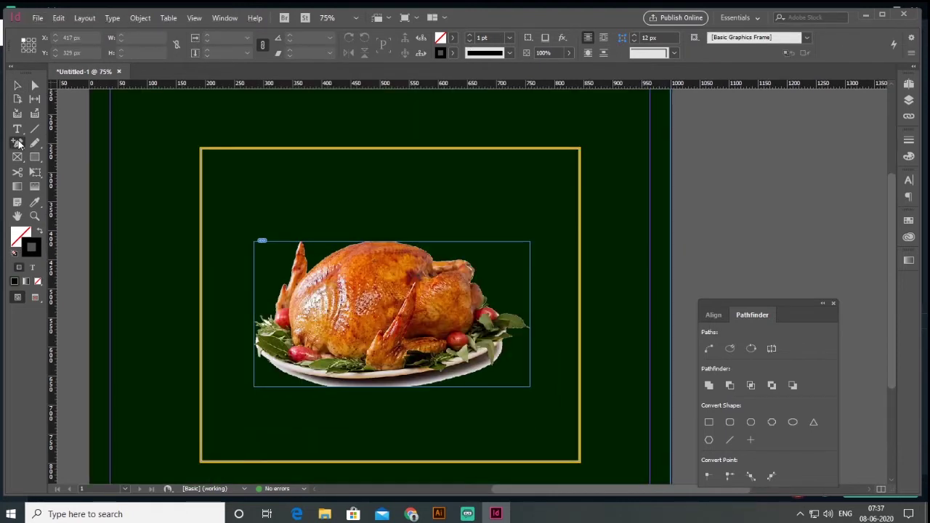
Add two anchor points on the yellow rectangle's upper edge and delete the segment between them to open a gap
{"action": "left_click_drag", "start_coordinate": [18, 143], "coordinate": [67, 168]}
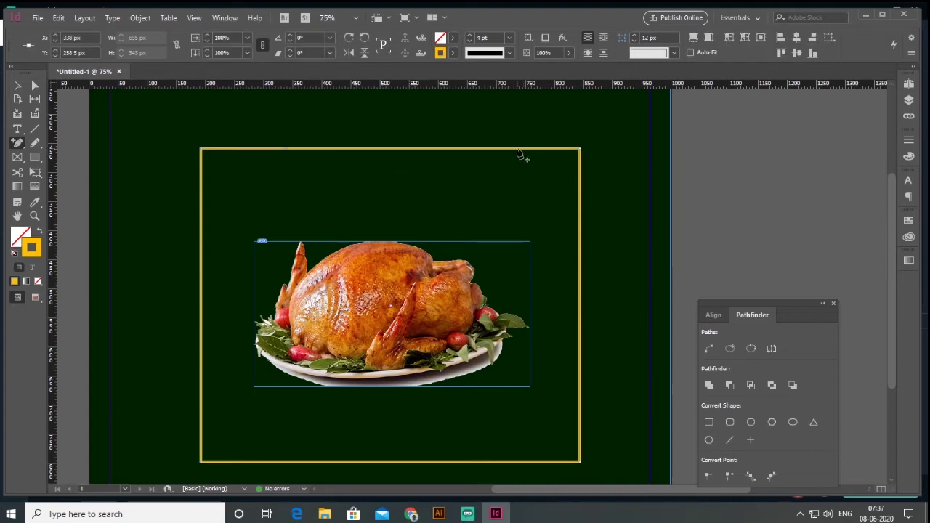
{"action": "left_click", "coordinate": [507, 149]}
{"action": "left_click", "coordinate": [34, 85]}
{"action": "left_click_drag", "start_coordinate": [368, 137], "coordinate": [392, 159]}
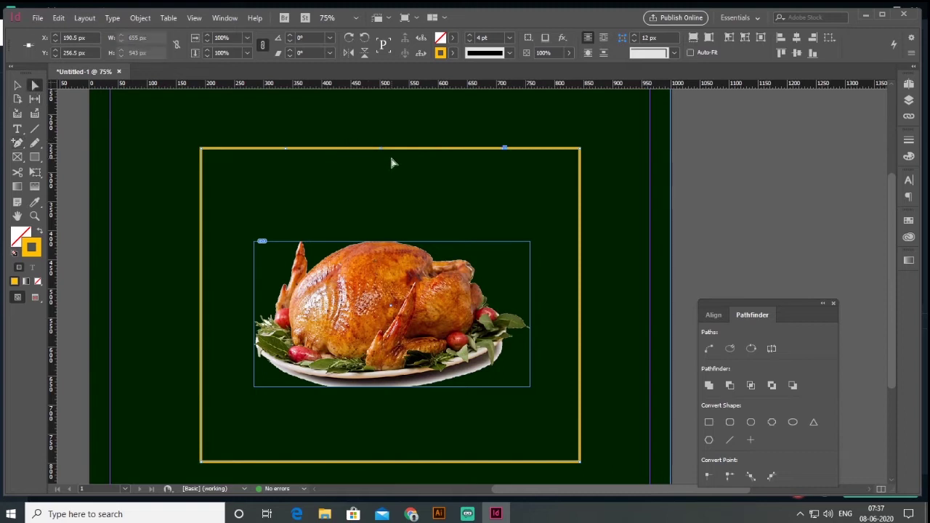
{"action": "key", "text": "Delete"}
Narrow the yellow open frame evenly from both sides
{"action": "key", "text": "ctrl+minus"}
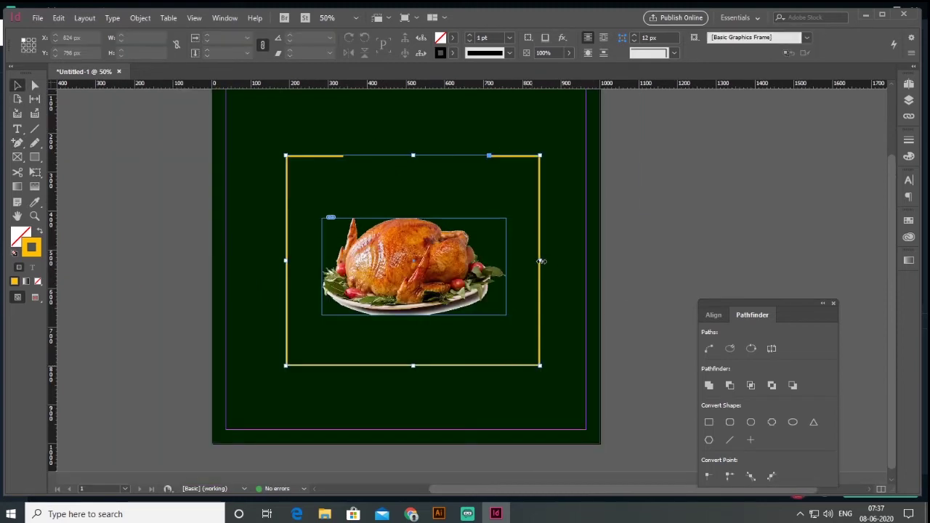
{"action": "left_click_drag", "start_coordinate": [541, 261], "coordinate": [525, 261]}
{"action": "key", "text": "ctrl+shift+a"}
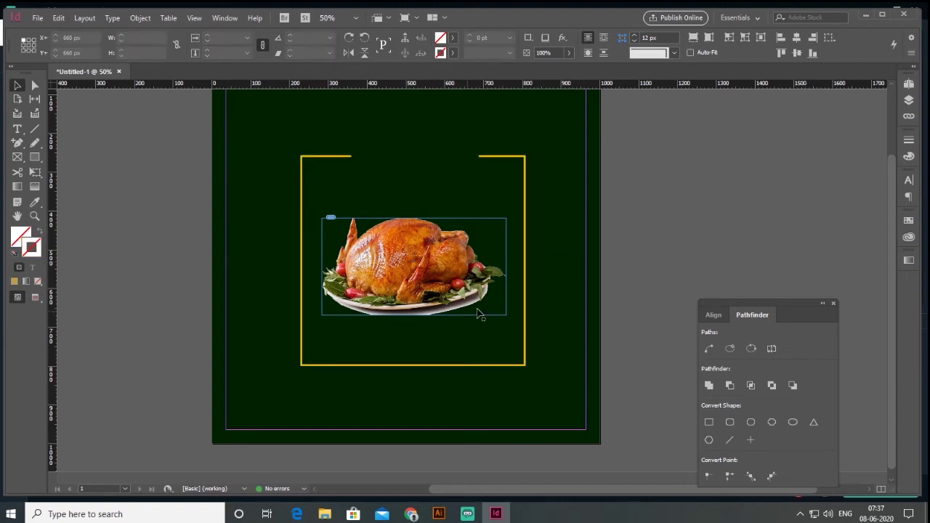
Enlarge the turkey image's frame to about 770 x 474 px and fill it proportionally with the image
{"action": "left_click_drag", "start_coordinate": [507, 316], "coordinate": [544, 335]}
{"action": "right_click", "coordinate": [428, 276]}
{"action": "mouse_move", "coordinate": [490, 314]}
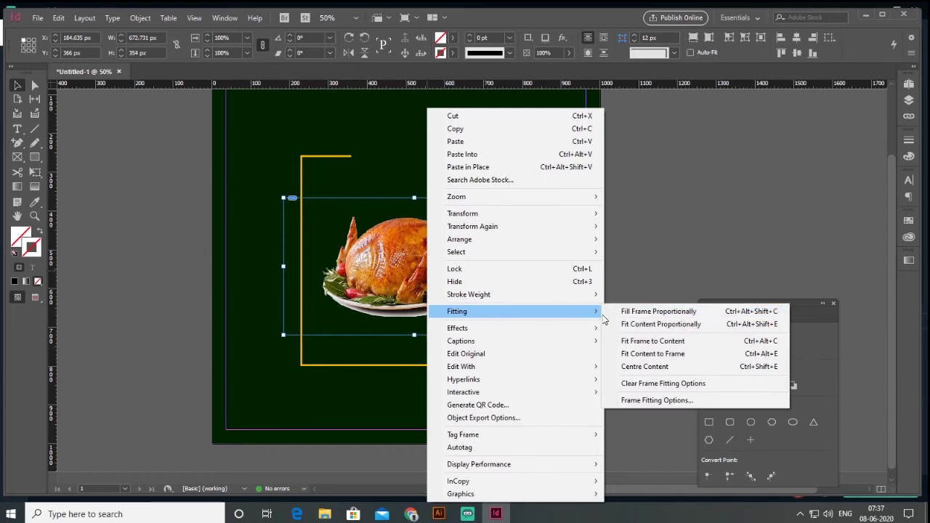
{"action": "left_click", "coordinate": [630, 313]}
Bring the turkey image to the front so it overlaps the yellow frame
{"action": "right_click", "coordinate": [455, 290]}
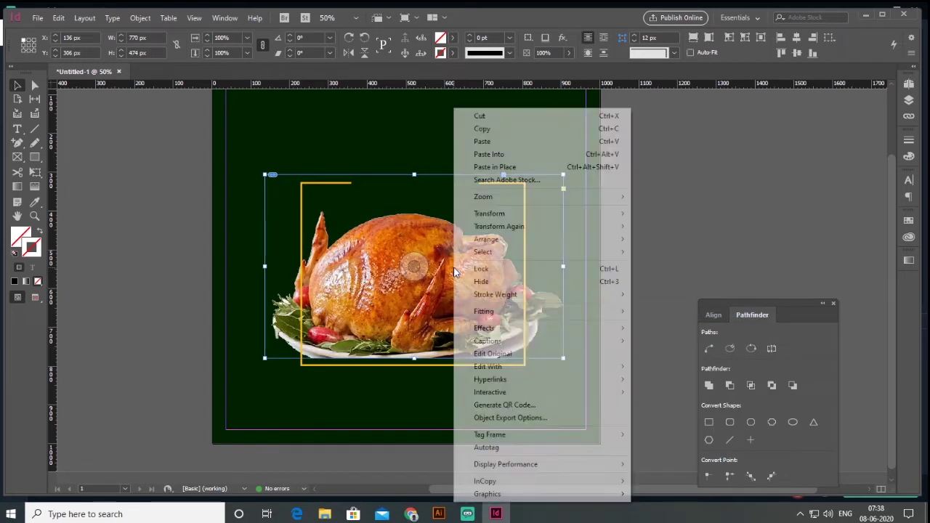
{"action": "mouse_move", "coordinate": [552, 240]}
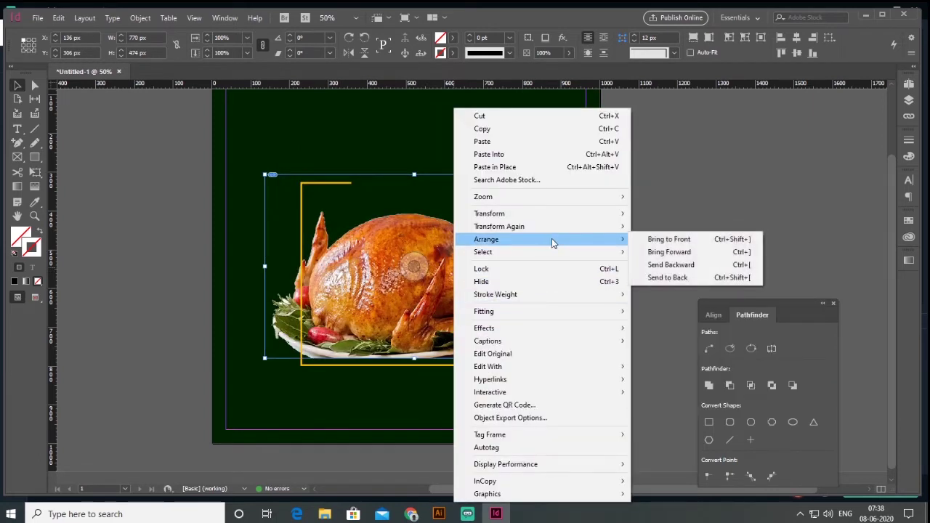
{"action": "left_click", "coordinate": [651, 243]}
{"action": "left_click", "coordinate": [626, 232]}
{"action": "key", "text": "ctrl+minus"}
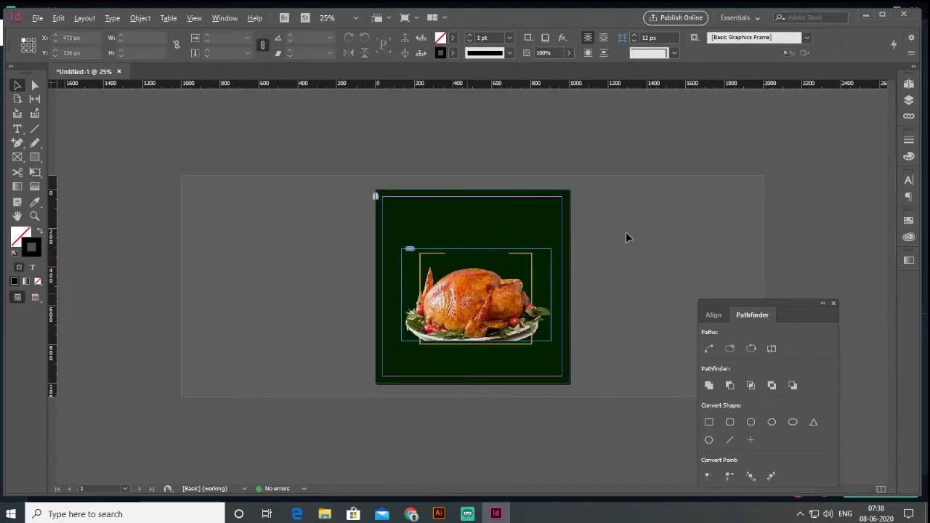
{"action": "key", "text": "ctrl+equal"}
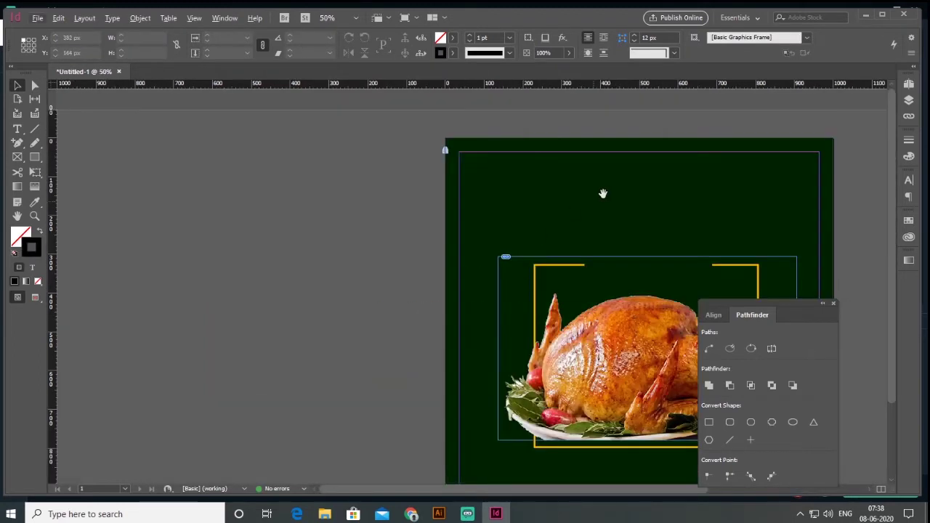
{"action": "left_click_drag", "start_coordinate": [603, 193], "coordinate": [442, 183]}
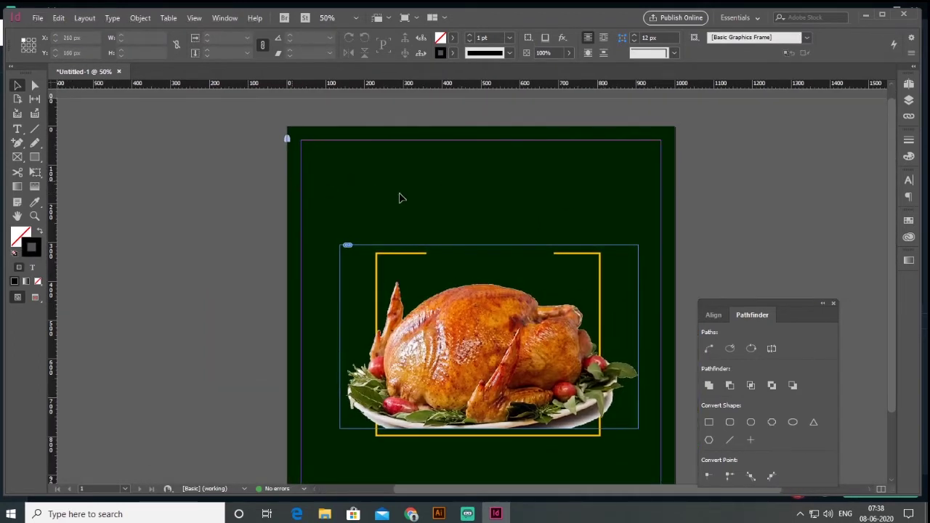
Switch to Illustrator and draw a horizontal line about 428 px long
{"action": "left_click", "coordinate": [438, 516]}
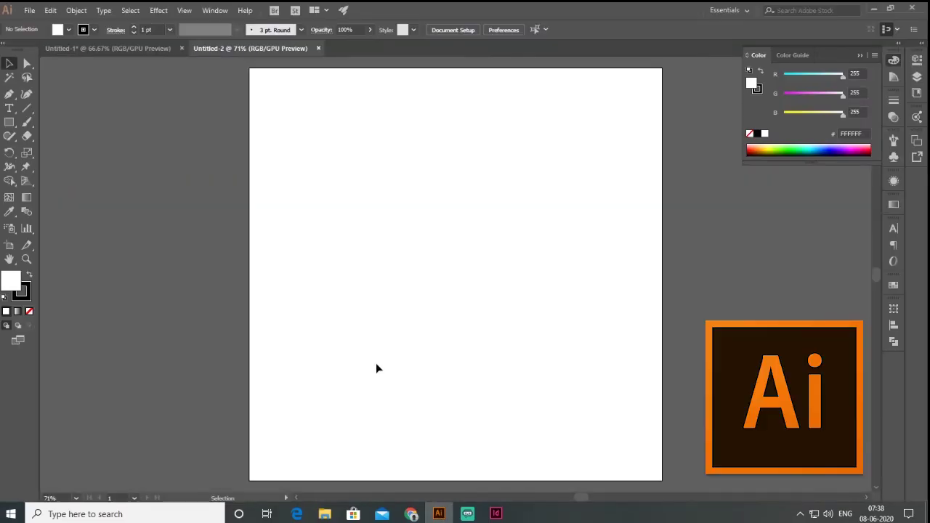
{"action": "left_click", "coordinate": [27, 108]}
{"action": "left_click_drag", "start_coordinate": [246, 152], "coordinate": [422, 153]}
{"action": "key", "text": "v"}
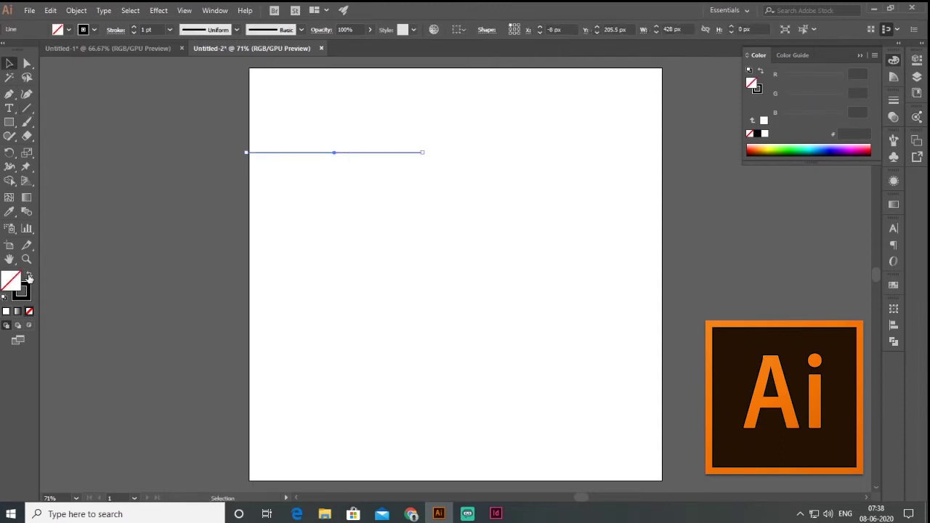
Give the line a white 3 pt stroke and place it beside the artboard
{"action": "key", "text": "Return"}
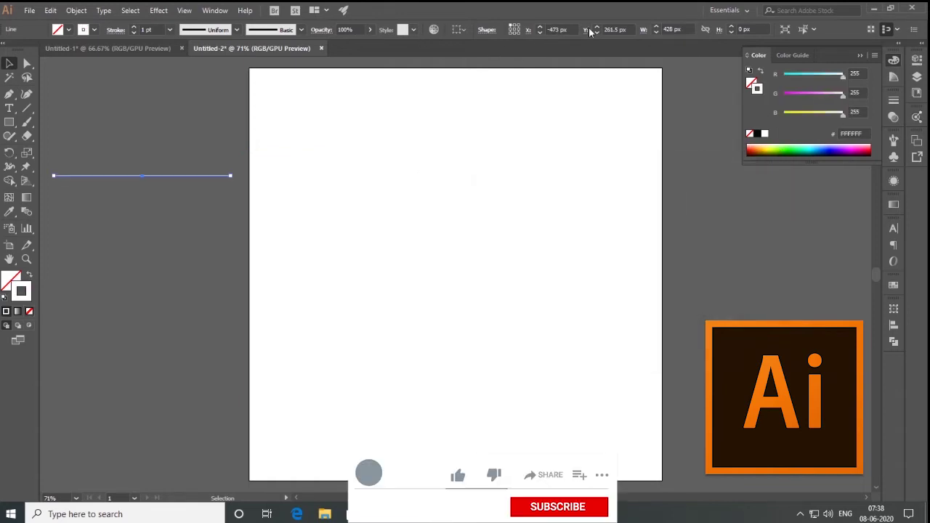
{"action": "left_click", "coordinate": [134, 27]}
{"action": "left_click", "coordinate": [134, 27]}
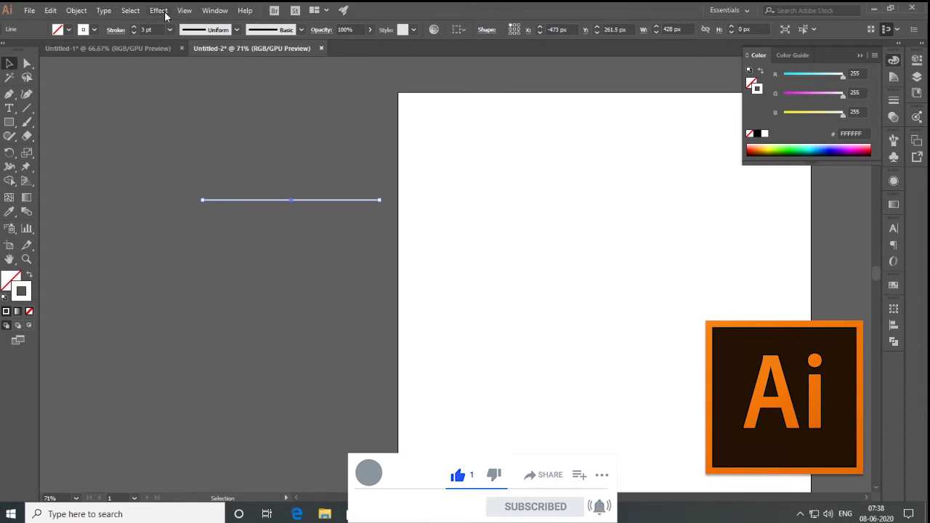
Apply a Zig Zag effect to the line with 12 px absolute size, 4 ridges per segment and smooth points
{"action": "left_click", "coordinate": [158, 11]}
{"action": "mouse_move", "coordinate": [225, 112]}
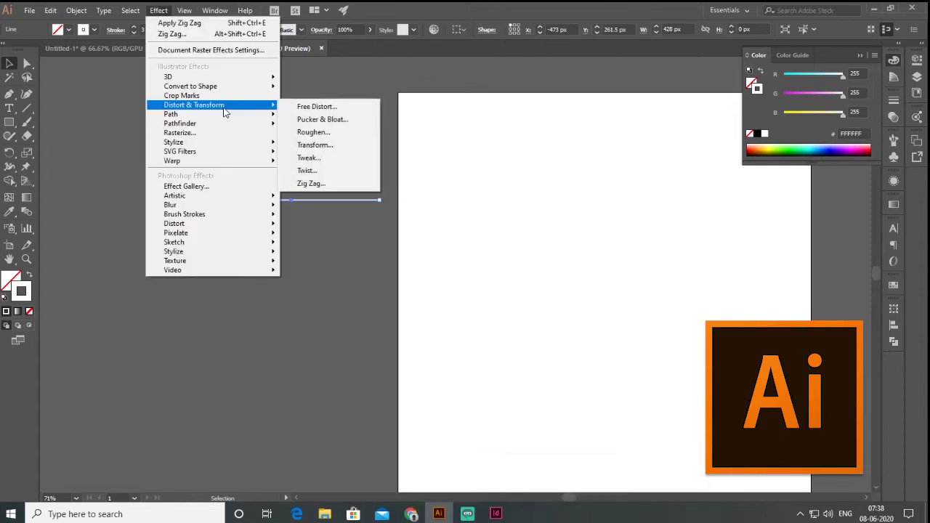
{"action": "left_click", "coordinate": [342, 191]}
{"action": "left_click", "coordinate": [383, 320]}
{"action": "left_click_drag", "start_coordinate": [445, 210], "coordinate": [445, 212]}
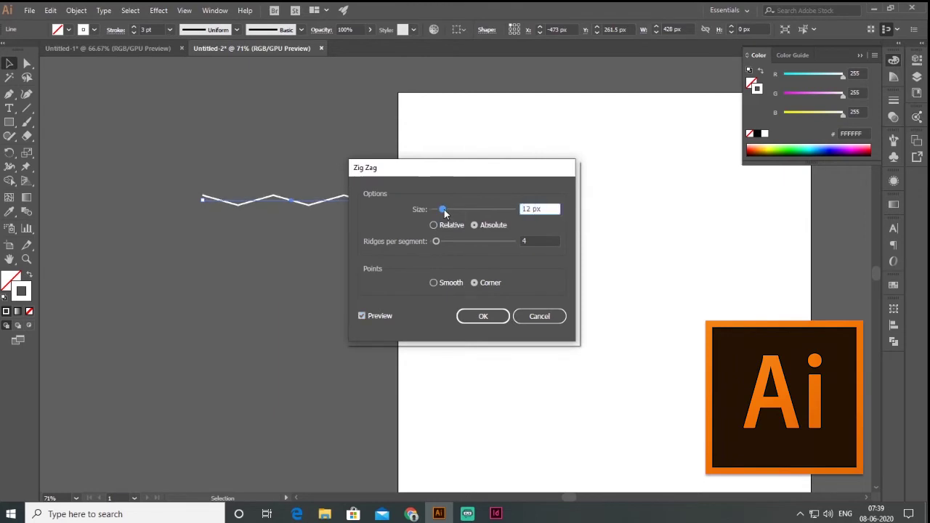
{"action": "left_click", "coordinate": [440, 284]}
{"action": "left_click", "coordinate": [486, 317]}
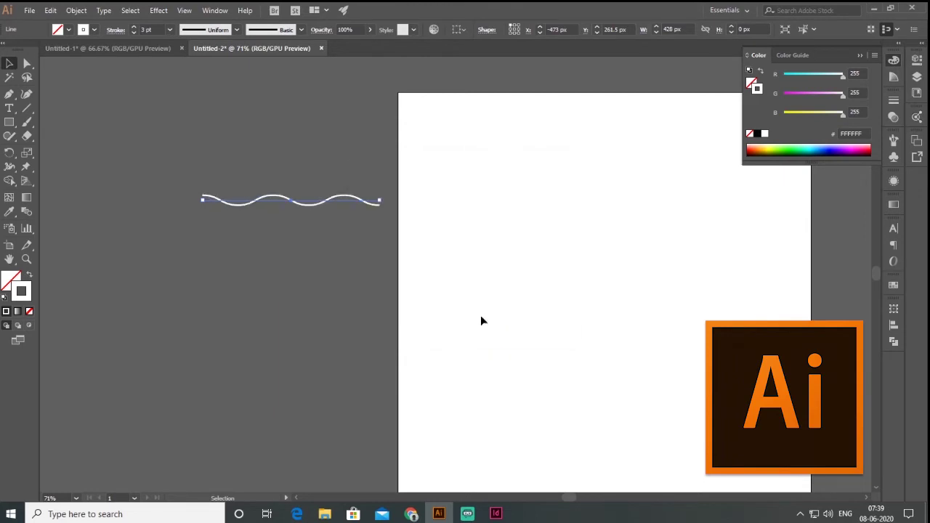
Expand the wavy line's appearance and expand its stroke into a filled shape
{"action": "left_click", "coordinate": [78, 11]}
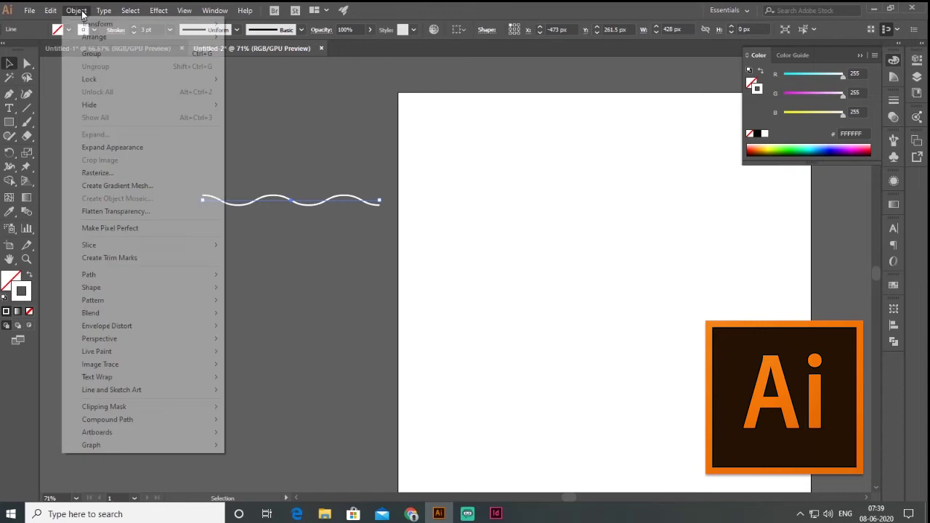
{"action": "left_click", "coordinate": [113, 147]}
{"action": "left_click", "coordinate": [71, 11]}
{"action": "left_click", "coordinate": [114, 135]}
{"action": "left_click", "coordinate": [438, 320]}
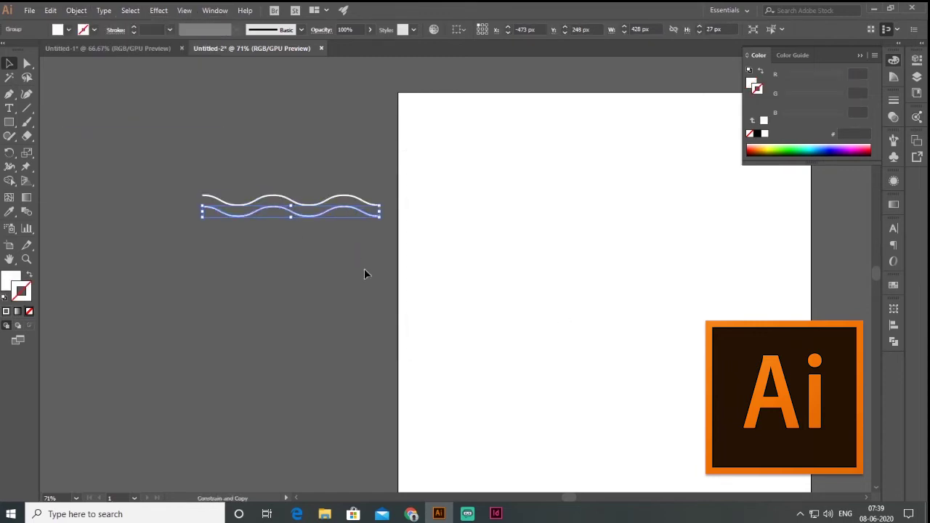
Repeat the duplication of the wavy line to make four evenly spaced waves, and select them all as one group
{"action": "key", "text": "ctrl+d"}
{"action": "key", "text": "ctrl+d"}
{"action": "left_click_drag", "start_coordinate": [155, 172], "coordinate": [420, 291]}
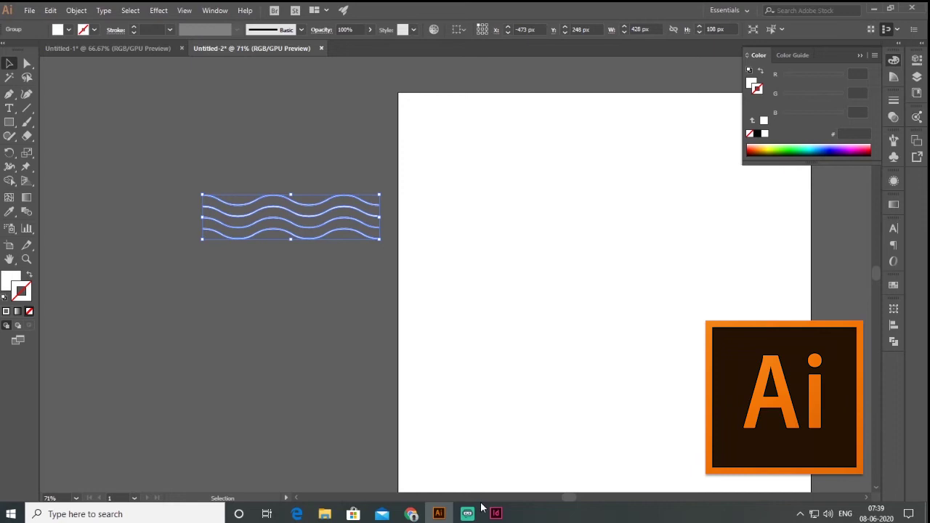
Bring the wave group into the InDesign document and place it across the page's upper left edge
{"action": "left_click_drag", "start_coordinate": [343, 233], "coordinate": [313, 208]}
{"action": "left_click", "coordinate": [236, 325]}
{"action": "left_click_drag", "start_coordinate": [306, 293], "coordinate": [186, 226]}
Duplicate the wave group and place the copy across the page's lower right edge
{"action": "left_click_drag", "start_coordinate": [215, 150], "coordinate": [540, 420]}
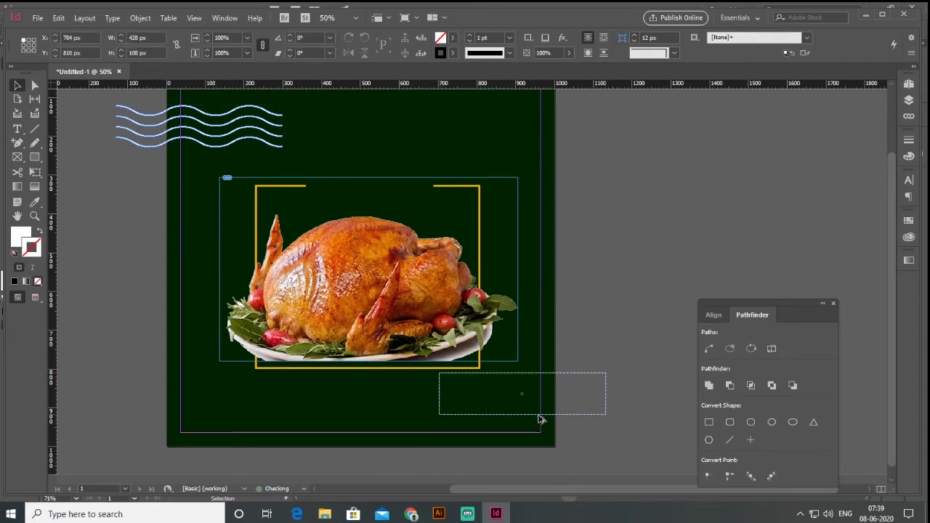
{"action": "left_click", "coordinate": [509, 342]}
{"action": "left_click", "coordinate": [566, 301]}
{"action": "left_click_drag", "start_coordinate": [581, 281], "coordinate": [594, 269]}
Add the white text "Turkey" in the gap of the yellow frame and enlarge it to 98 pt
{"action": "scroll", "coordinate": [595, 269], "scroll_direction": "down", "scroll_amount": 1}
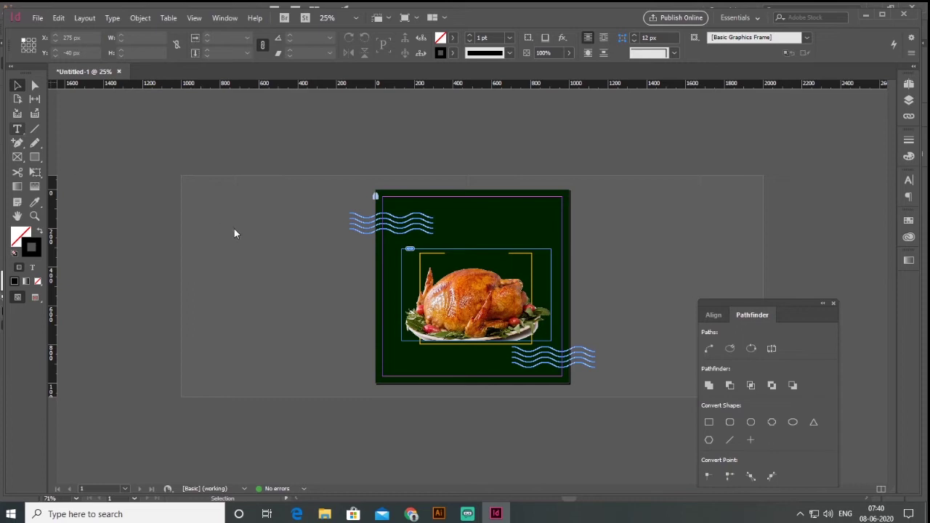
{"action": "key", "text": "t"}
{"action": "scroll", "coordinate": [479, 268], "scroll_direction": "up", "scroll_amount": 2}
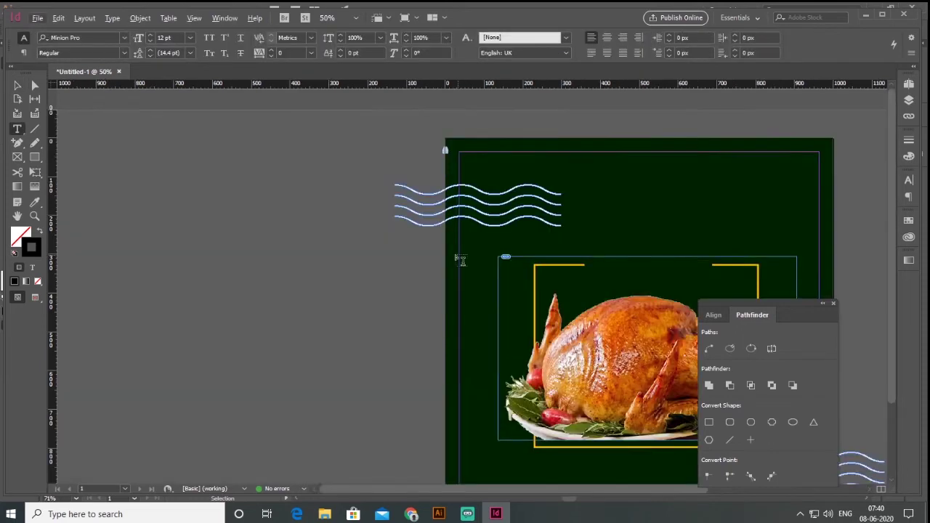
{"action": "left_click_drag", "start_coordinate": [527, 270], "coordinate": [407, 222]}
{"action": "key", "text": "ctrl+shift+period"}
{"action": "key", "text": "ctrl+shift+period"}
{"action": "key", "text": "ctrl+shift+period"}
{"action": "key", "text": "ctrl+shift+period"}
{"action": "key", "text": "ctrl+shift+period"}
{"action": "key", "text": "ctrl+shift+period"}
{"action": "key", "text": "ctrl+shift+period"}
{"action": "key", "text": "ctrl+shift+period"}
{"action": "key", "text": "ctrl+shift+period"}
{"action": "key", "text": "ctrl+shift+period"}
{"action": "key", "text": "ctrl+shift+period"}
{"action": "key", "text": "ctrl+shift+period"}
{"action": "key", "text": "ctrl+shift+period"}
{"action": "key", "text": "ctrl+shift+period"}
{"action": "key", "text": "ctrl+shift+period"}
{"action": "key", "text": "ctrl+shift+period"}
{"action": "key", "text": "ctrl+shift+period"}
{"action": "key", "text": "ctrl+shift+period"}
{"action": "key", "text": "ctrl+shift+period"}
{"action": "key", "text": "ctrl+shift+period"}
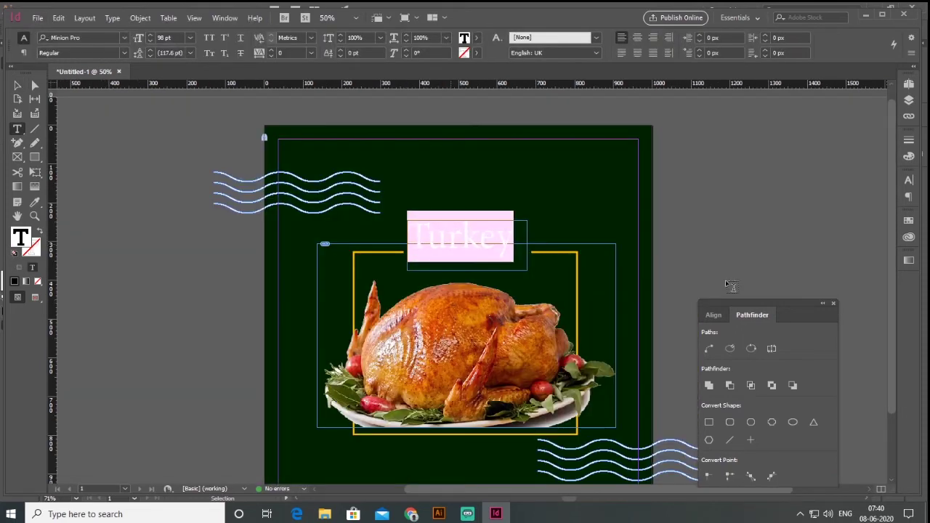
Set the "Turkey" title in Aline Signature at 93 pt and colour it yellow like the frame
{"action": "left_click", "coordinate": [909, 180]}
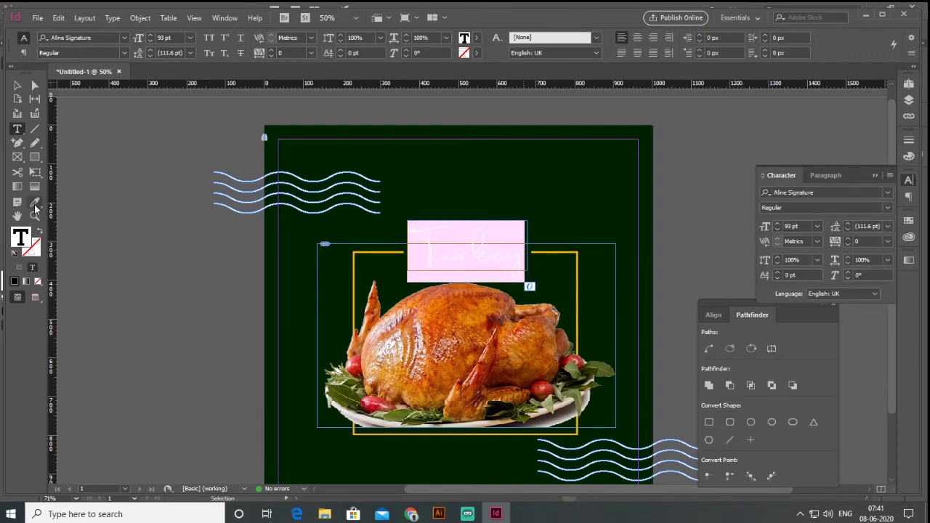
{"action": "left_click", "coordinate": [17, 85]}
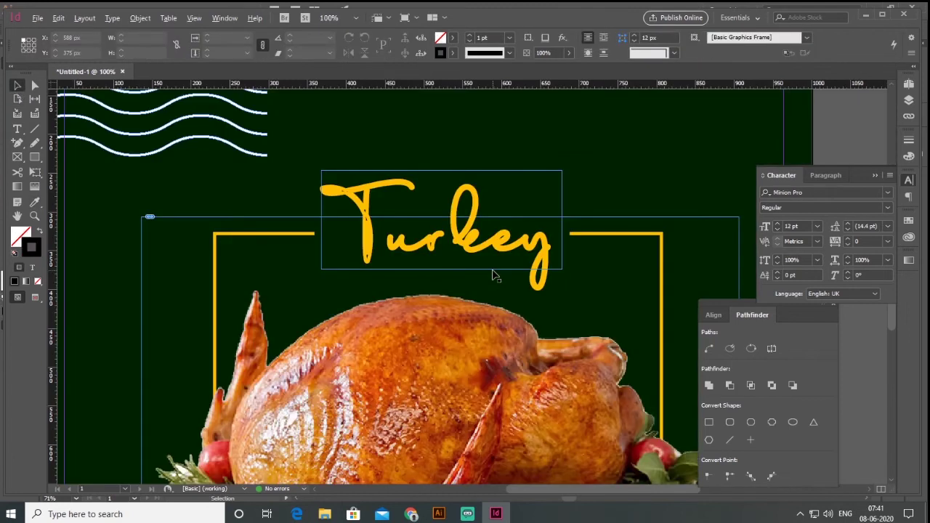
Add the word "THE" above the title in a text frame about 110 × 38 px, in Roboto Black with white fill
{"action": "key", "text": "ctrl+minus"}
{"action": "key", "text": "ctrl+minus"}
{"action": "key", "text": "t"}
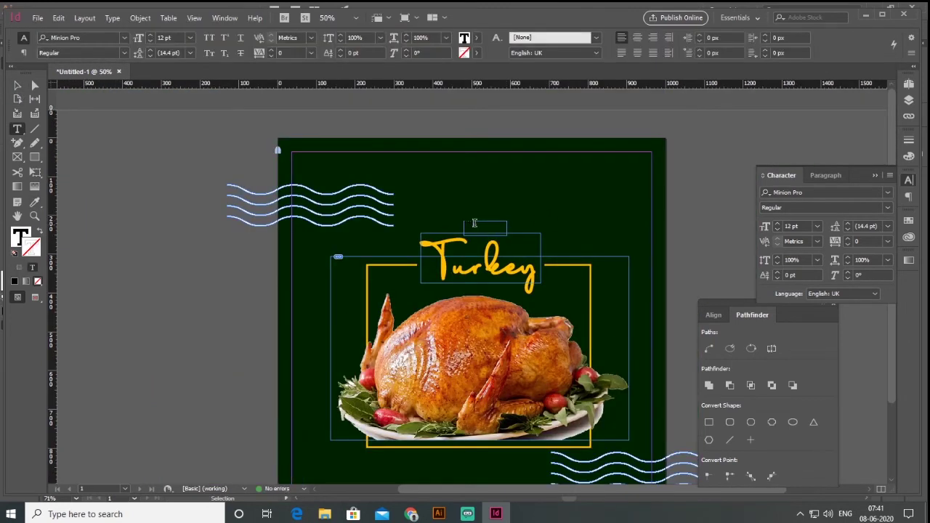
{"action": "key", "text": "Escape"}
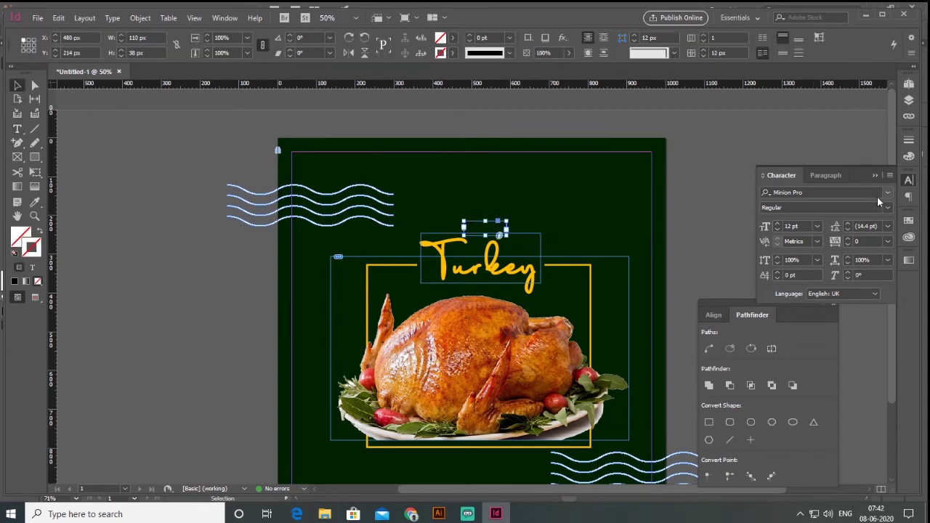
{"action": "left_click", "coordinate": [821, 192]}
{"action": "type", "text": "ra"}
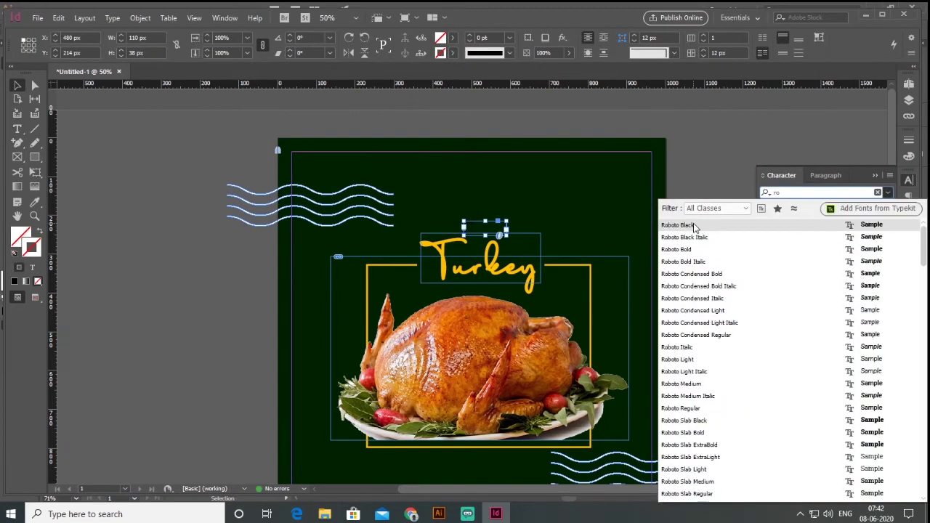
{"action": "left_click", "coordinate": [694, 225]}
{"action": "left_click", "coordinate": [32, 267]}
{"action": "double_click", "coordinate": [20, 238]}
{"action": "left_click", "coordinate": [655, 155]}
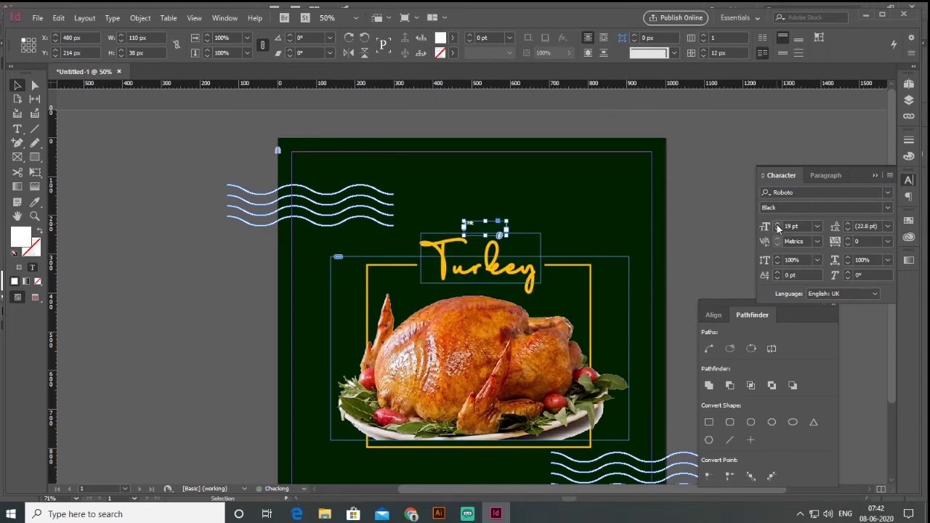
Enlarge "THE" to 27 pt with 200 tracking and nudge it toward the "Turkey" title
{"action": "left_click", "coordinate": [778, 227]}
{"action": "left_click", "coordinate": [868, 242]}
{"action": "type", "text": "100"}
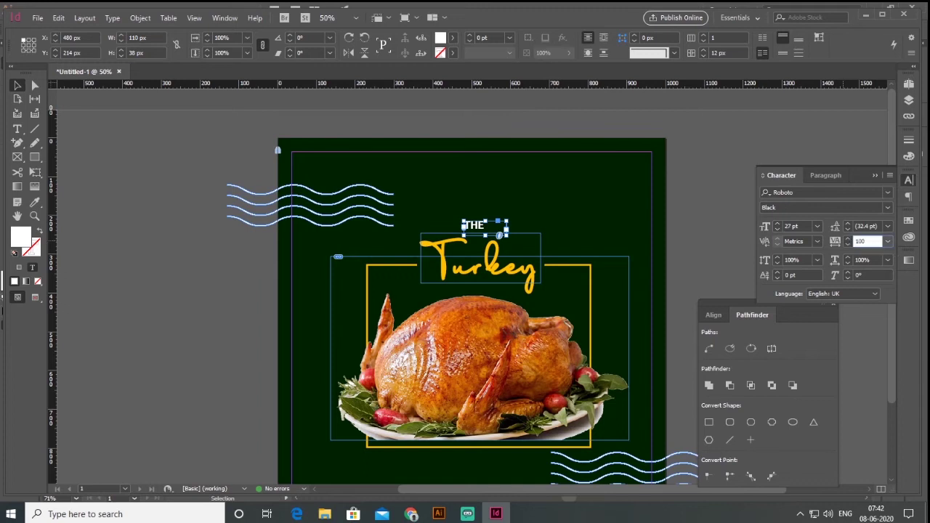
{"action": "key", "text": "Return"}
{"action": "left_click", "coordinate": [712, 213]}
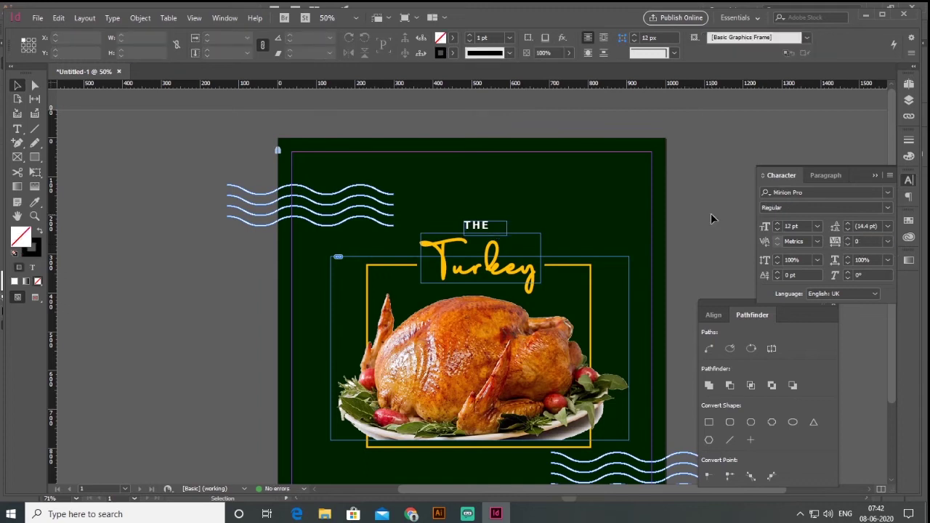
{"action": "left_click", "coordinate": [479, 231]}
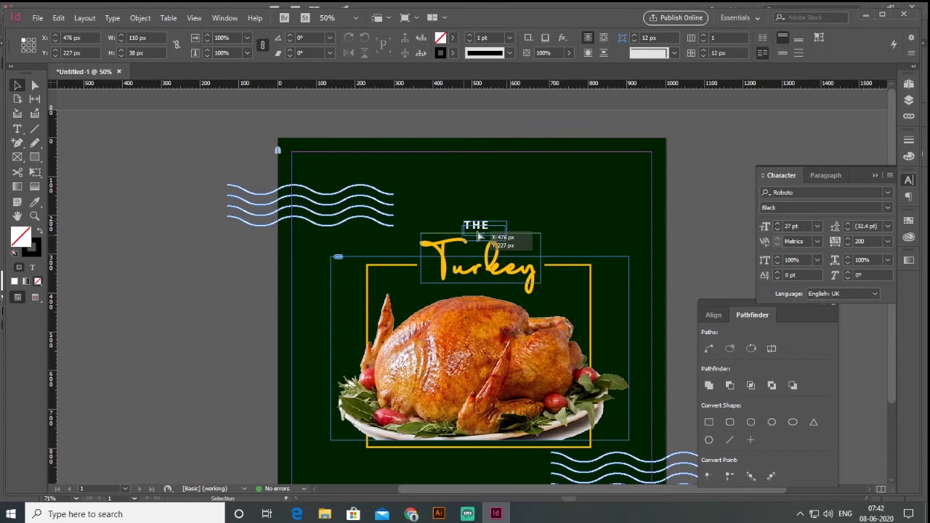
Add "INDIAN RESTAURANT" below the title in a frame about 243 × 27 px, in Roboto Black with 600 tracking
{"action": "left_click_drag", "start_coordinate": [281, 190], "coordinate": [516, 216]}
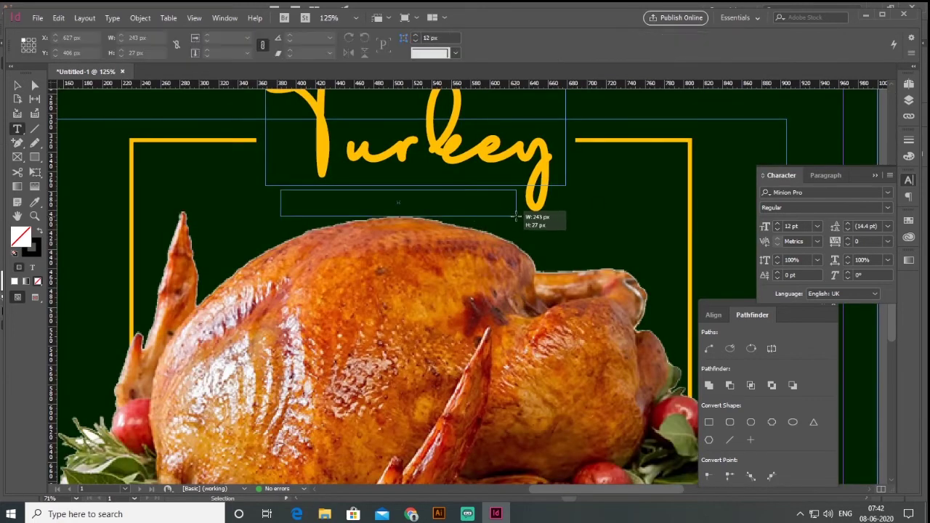
{"action": "left_click", "coordinate": [368, 202]}
{"action": "left_click_drag", "start_coordinate": [395, 195], "coordinate": [292, 186]}
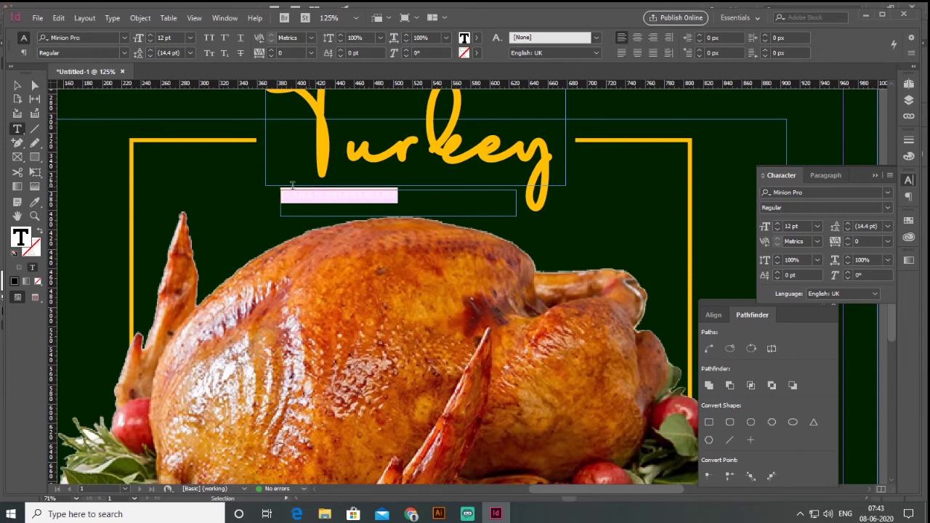
{"action": "left_click", "coordinate": [888, 195]}
{"action": "left_click", "coordinate": [888, 208]}
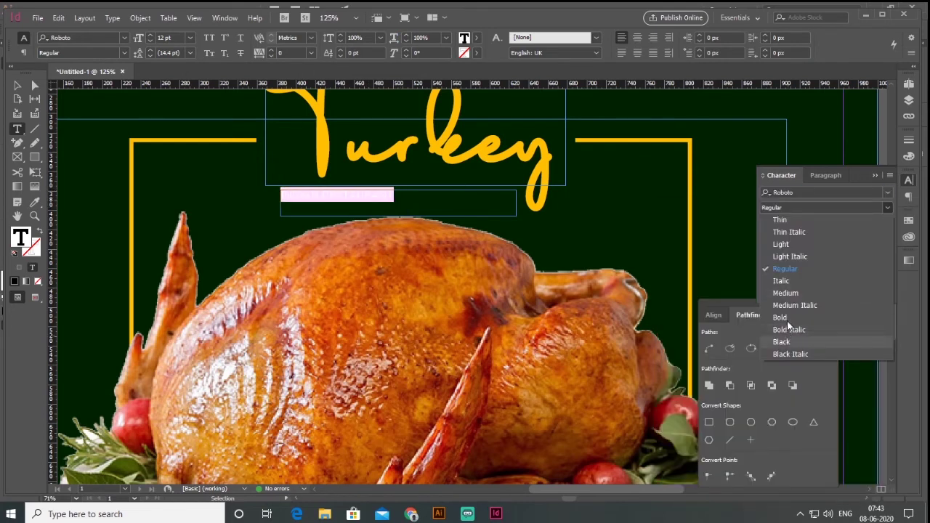
{"action": "left_click", "coordinate": [782, 342]}
{"action": "type", "text": "600"}
{"action": "key", "text": "Return"}
Colour the "INDIAN RESTAURANT" text white
{"action": "double_click", "coordinate": [16, 243]}
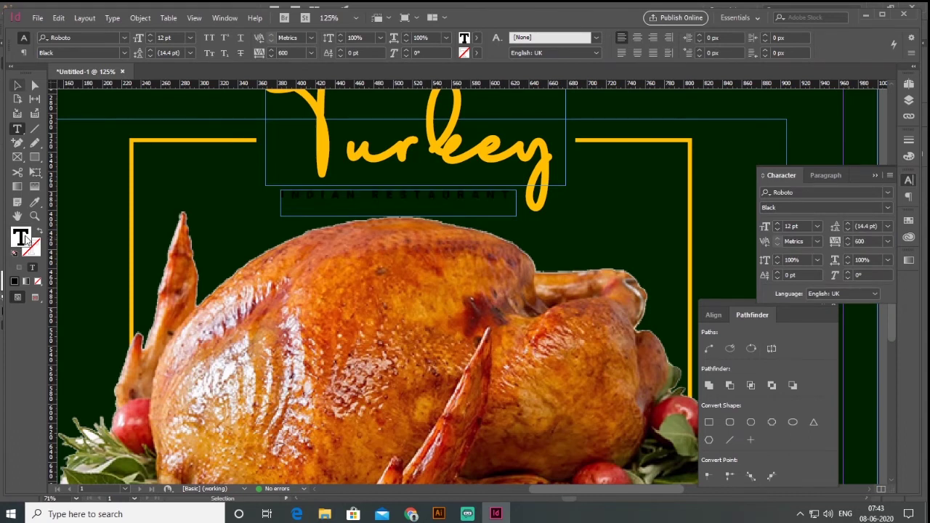
{"action": "key", "text": "Escape"}
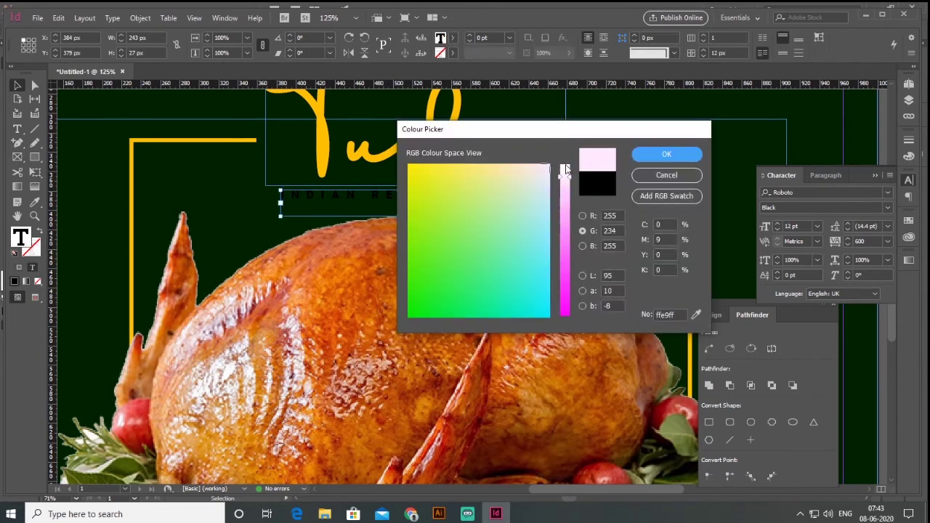
{"action": "left_click_drag", "start_coordinate": [566, 169], "coordinate": [585, 144]}
{"action": "left_click", "coordinate": [667, 155]}
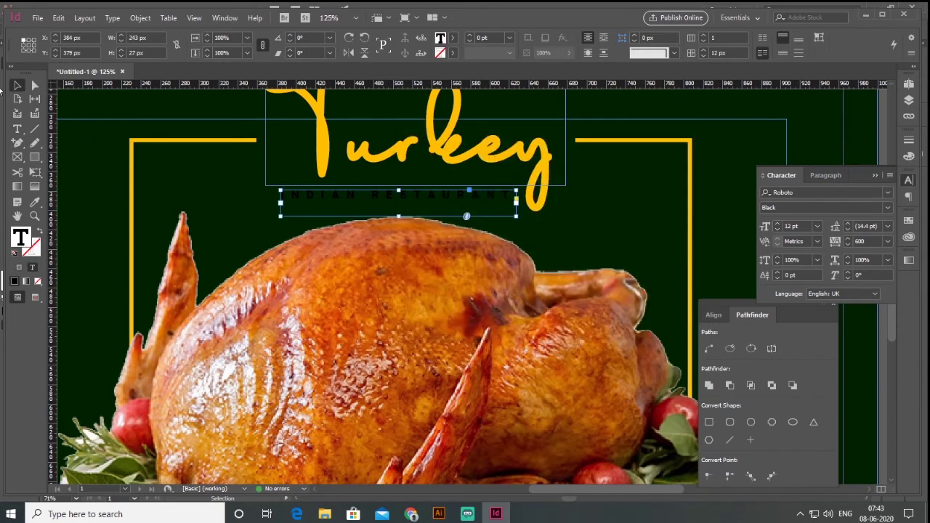
Duplicate the restaurant tagline below the yellow frame and change its text to "OPEN MON - SAT" and "5.00 PM - 10.00 PM"
{"action": "scroll", "coordinate": [549, 258], "scroll_direction": "down", "scroll_amount": 2}
{"action": "left_click_drag", "start_coordinate": [543, 309], "coordinate": [527, 187]}
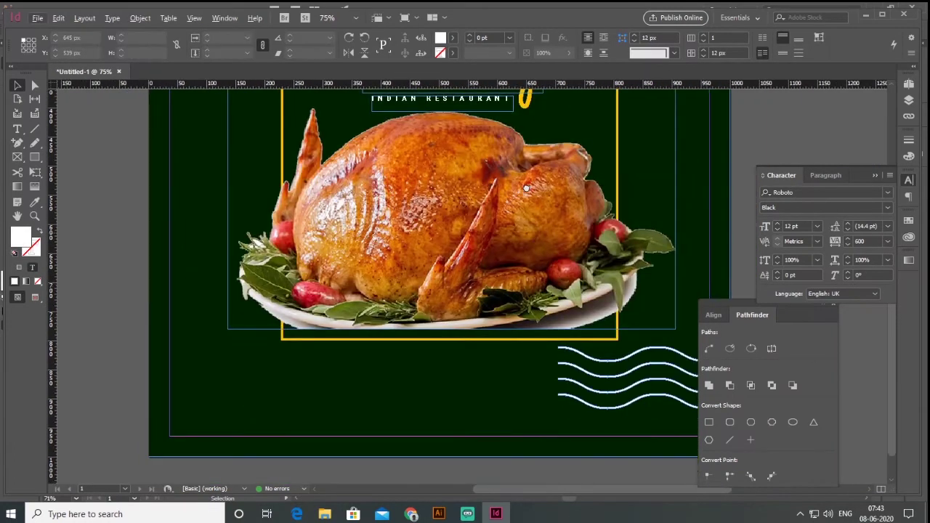
{"action": "left_click", "coordinate": [370, 120]}
{"action": "left_click_drag", "start_coordinate": [398, 285], "coordinate": [402, 360]}
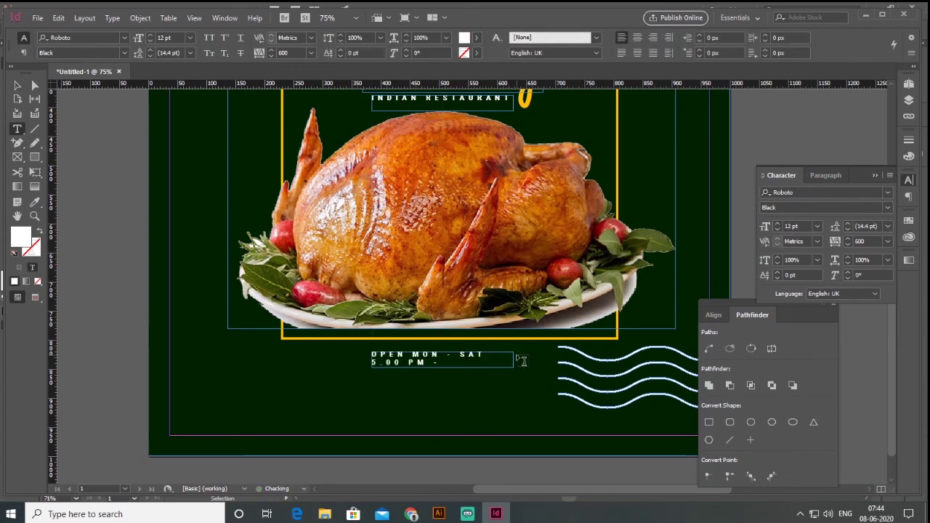
{"action": "type", "text": "10.00"}
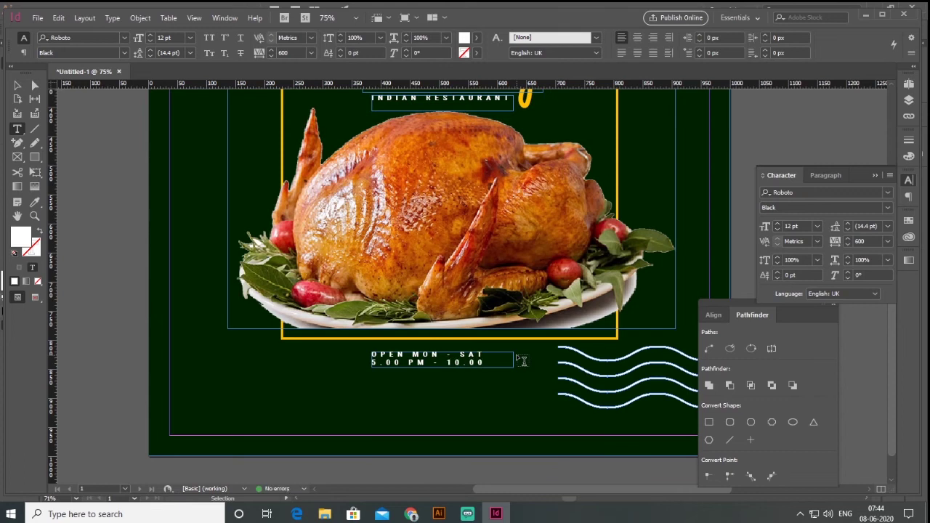
{"action": "type", "text": " PM"}
{"action": "key", "text": "Escape"}
Centre-align the opening hours, enlarge their text frame and increase the spacing between the two lines
{"action": "left_click", "coordinate": [826, 175]}
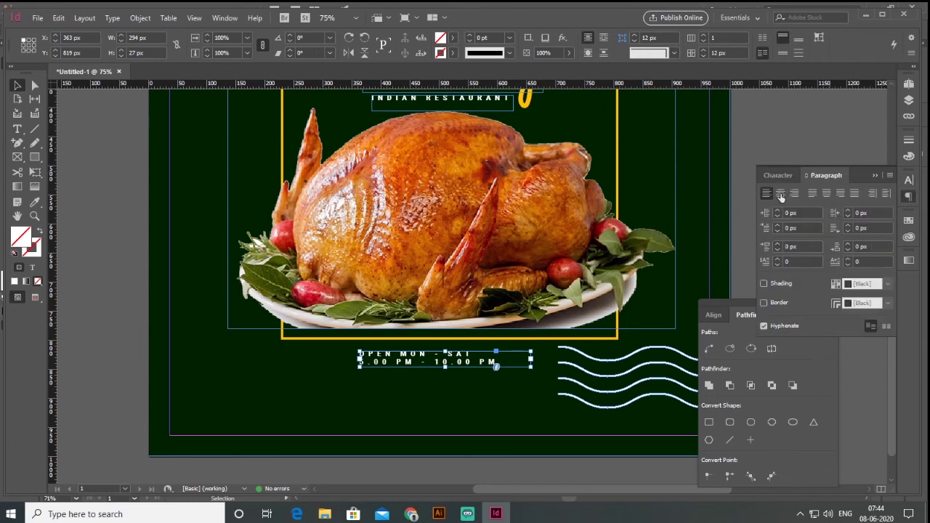
{"action": "left_click", "coordinate": [781, 193]}
{"action": "left_click_drag", "start_coordinate": [445, 366], "coordinate": [446, 377]}
{"action": "left_click", "coordinate": [781, 175]}
{"action": "left_click", "coordinate": [874, 208]}
{"action": "left_click", "coordinate": [859, 226]}
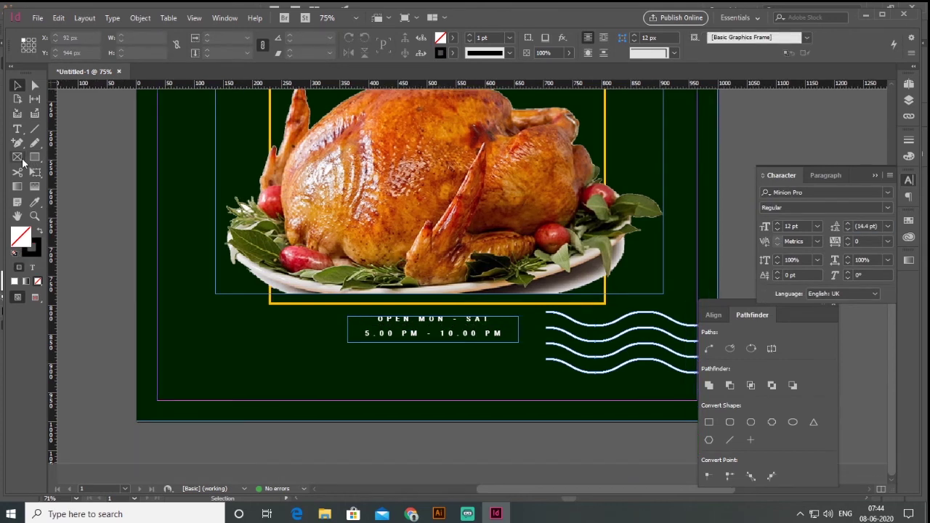
Create a text frame about 476 × 69 px below the opening hours and paste in the opening Lorem Ipsum passage from lipsum.com
{"action": "left_click", "coordinate": [17, 129]}
{"action": "mouse_move", "coordinate": [269, 361]}
{"action": "left_mouse_down"}
{"action": "mouse_move", "coordinate": [487, 399]}
{"action": "mouse_move", "coordinate": [584, 403]}
{"action": "mouse_move", "coordinate": [546, 403]}
{"action": "left_mouse_up"}
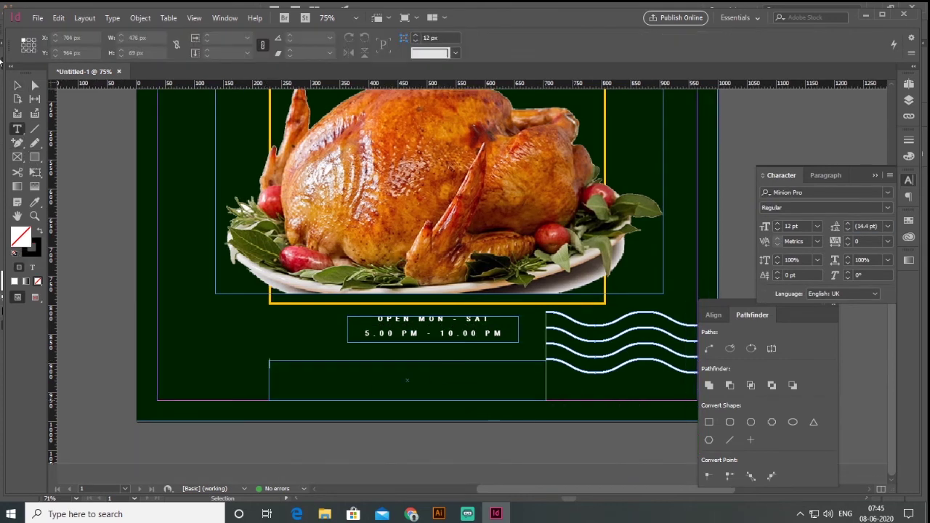
{"action": "left_click", "coordinate": [411, 514]}
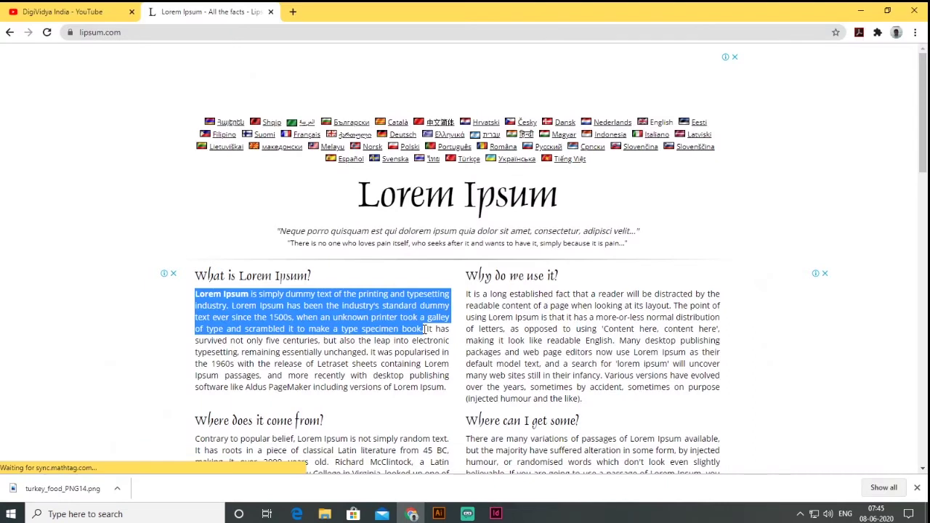
{"action": "left_click", "coordinate": [497, 514]}
{"action": "key", "text": "ctrl+v"}
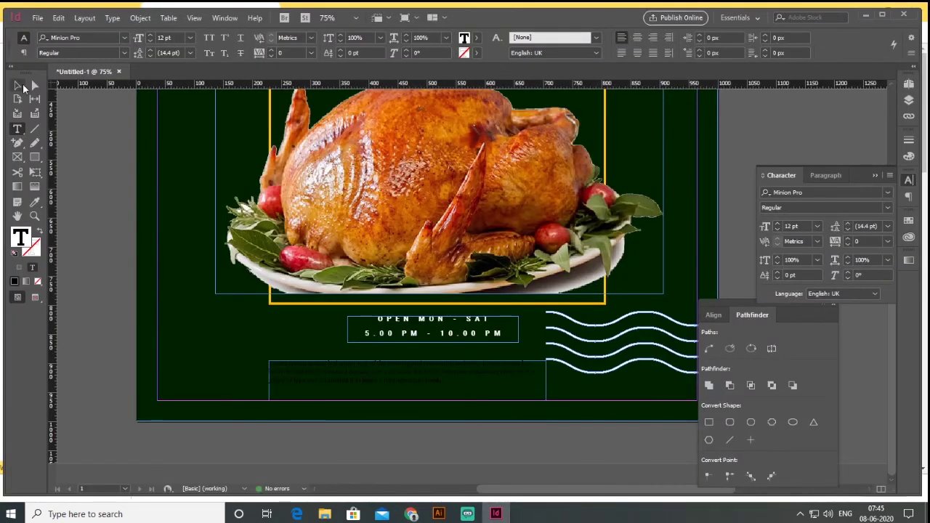
Format the Lorem Ipsum paragraph in Roboto, centre-align it and colour its text white
{"action": "key", "text": "Escape"}
{"action": "left_click", "coordinate": [815, 191]}
{"action": "type", "text": "robo"}
{"action": "left_click", "coordinate": [694, 360]}
{"action": "left_click", "coordinate": [826, 175]}
{"action": "left_click", "coordinate": [781, 194]}
{"action": "left_click", "coordinate": [32, 267]}
{"action": "double_click", "coordinate": [21, 235]}
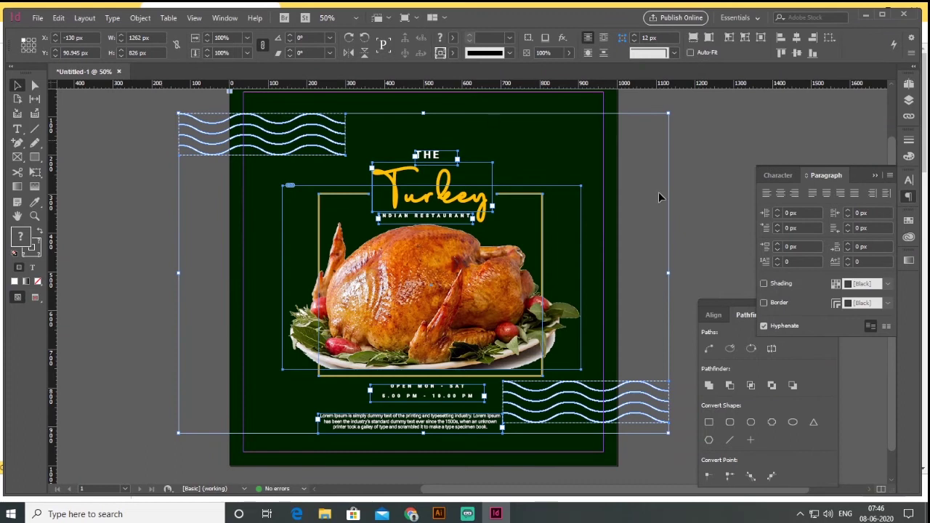
Clear the workspace by collapsing the Paragraph panel and docking the Align and Pathfinder panels
{"action": "left_click", "coordinate": [709, 215]}
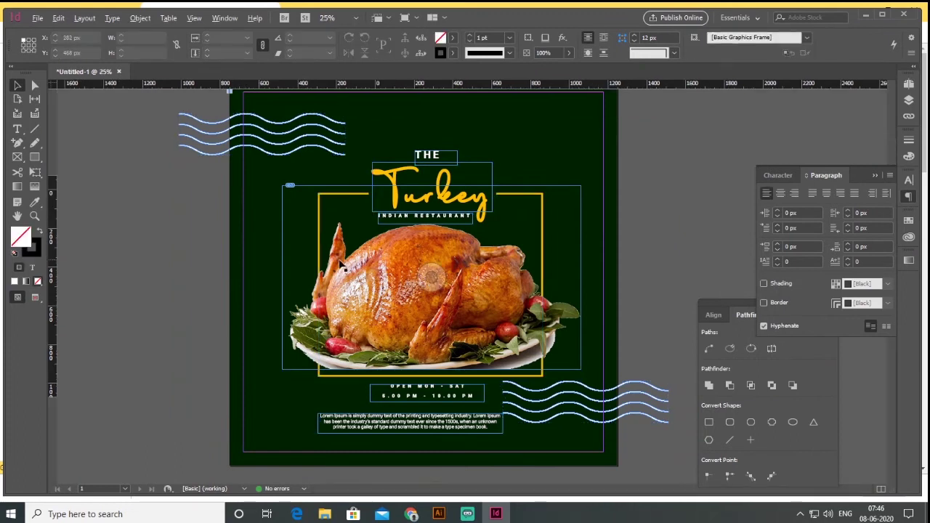
{"action": "key", "text": "ctrl+minus"}
{"action": "left_click_drag", "start_coordinate": [590, 260], "coordinate": [372, 227]}
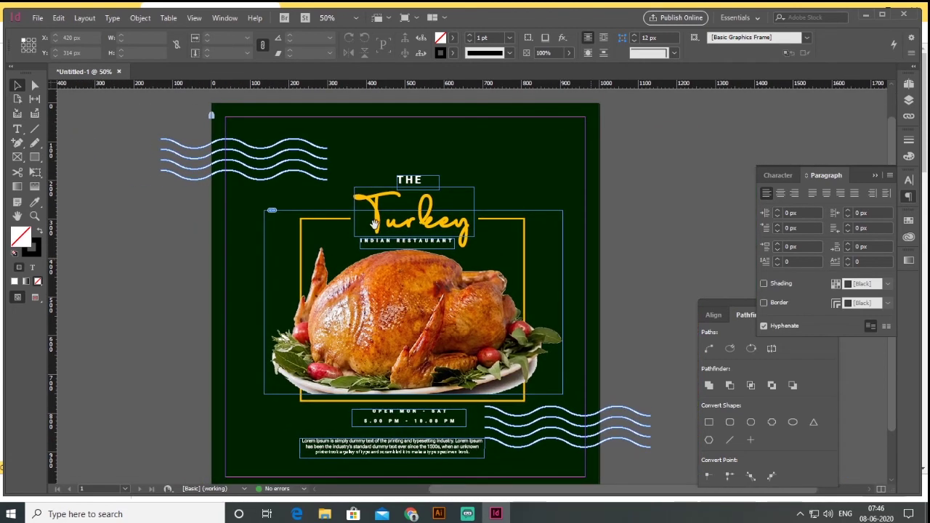
{"action": "left_click", "coordinate": [876, 175]}
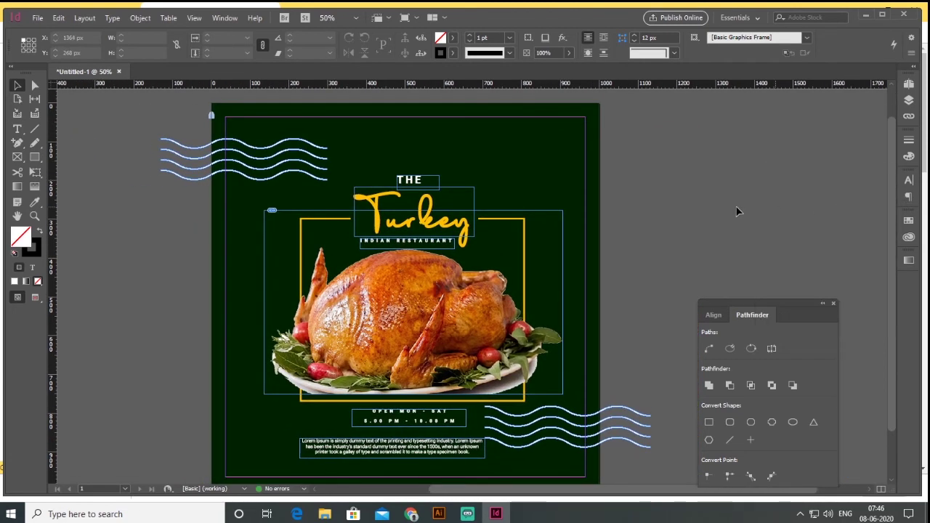
{"action": "left_click_drag", "start_coordinate": [770, 305], "coordinate": [909, 288]}
Turn on Overprint Preview to view the finished poster, dismissing the transparency blending warning
{"action": "left_click", "coordinate": [194, 18]}
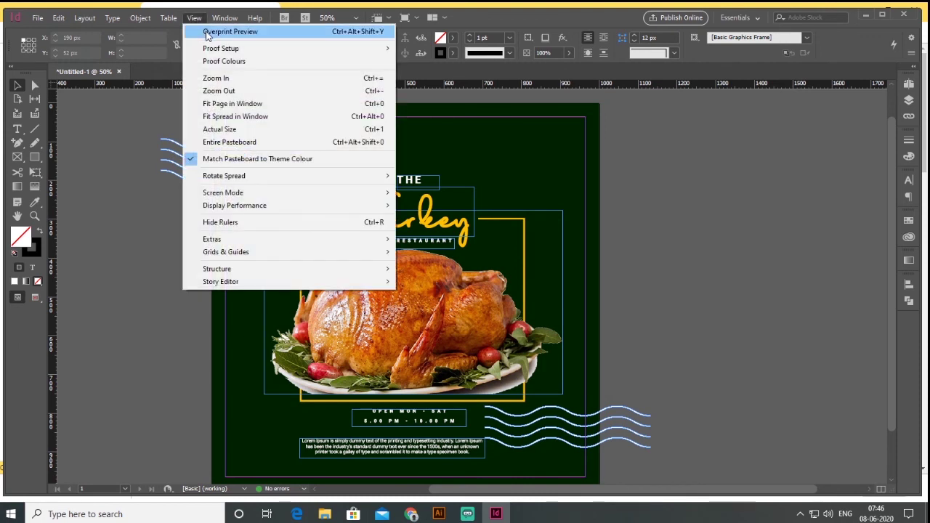
{"action": "left_click", "coordinate": [207, 33]}
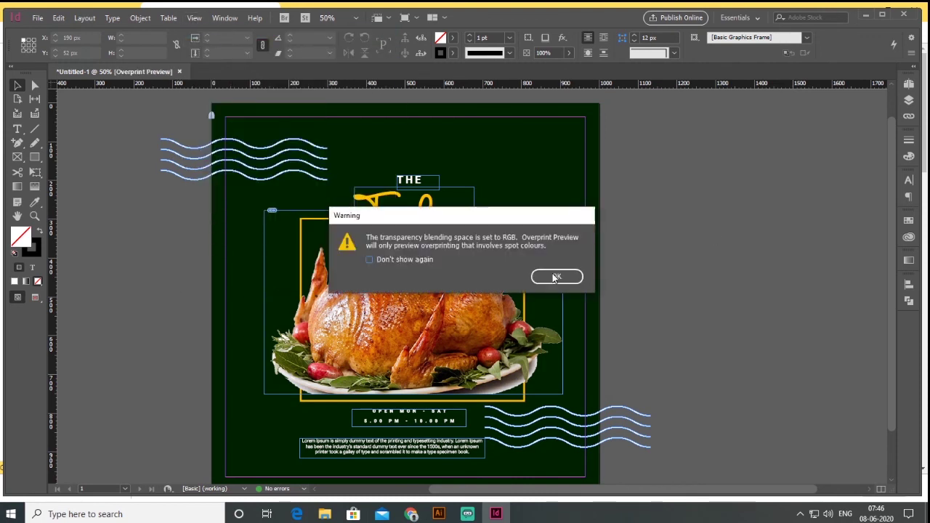
{"action": "left_click", "coordinate": [556, 277]}
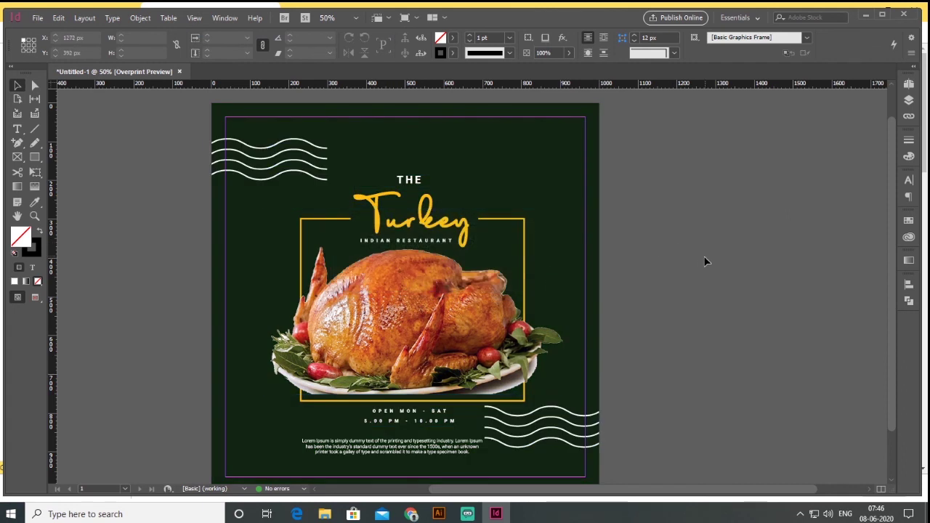